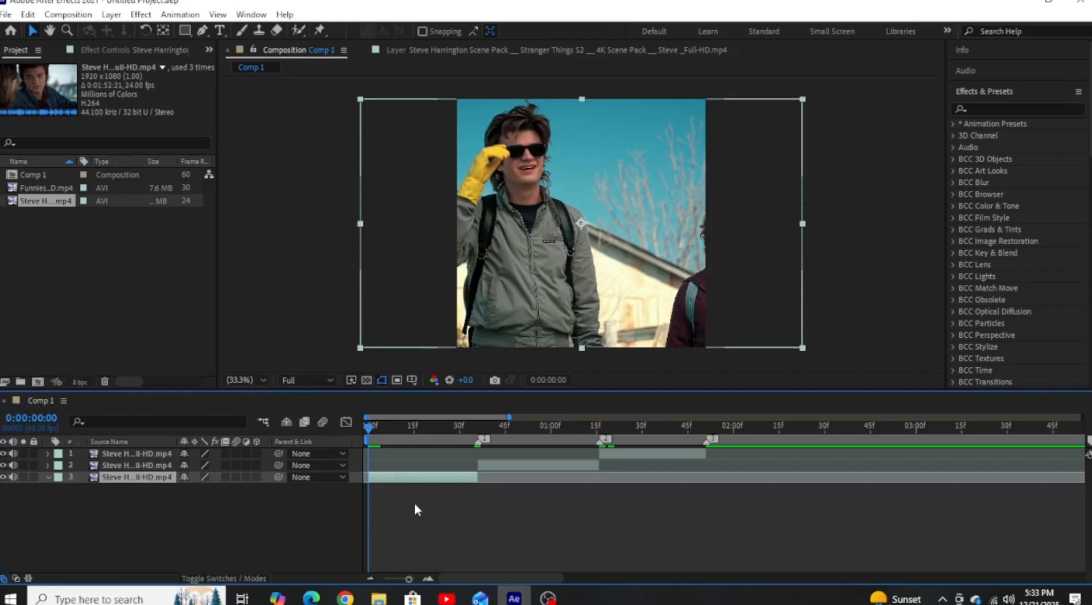
# Enable time remapping on the layer 3 clip and add Time Remap keyframes at 0:00:00:00 and 0:00:00:18.
pyautogui.rightClick(397, 479)
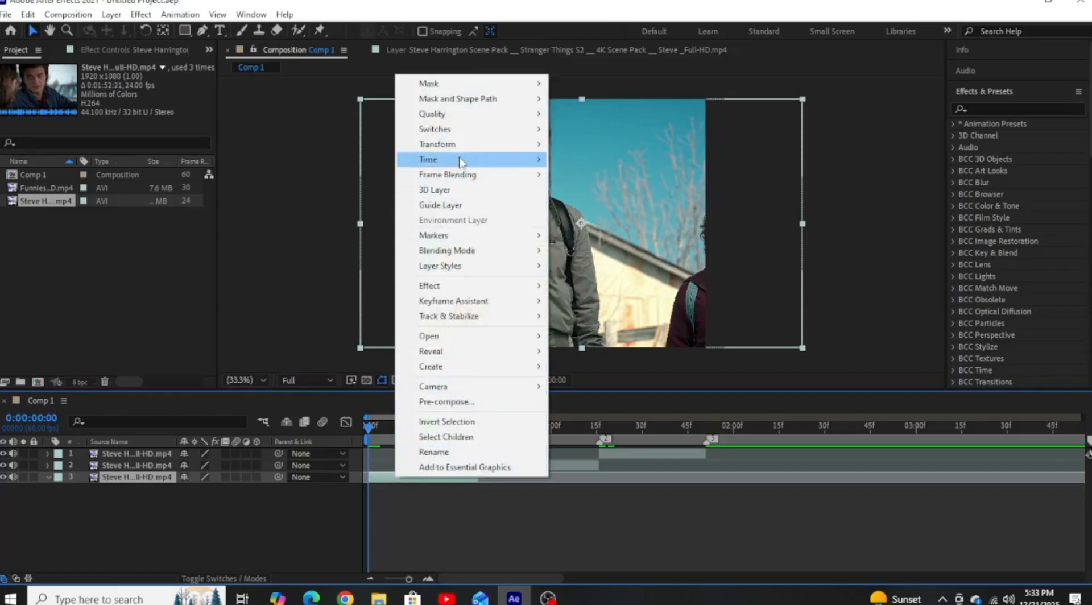
pyautogui.moveTo(500, 159)
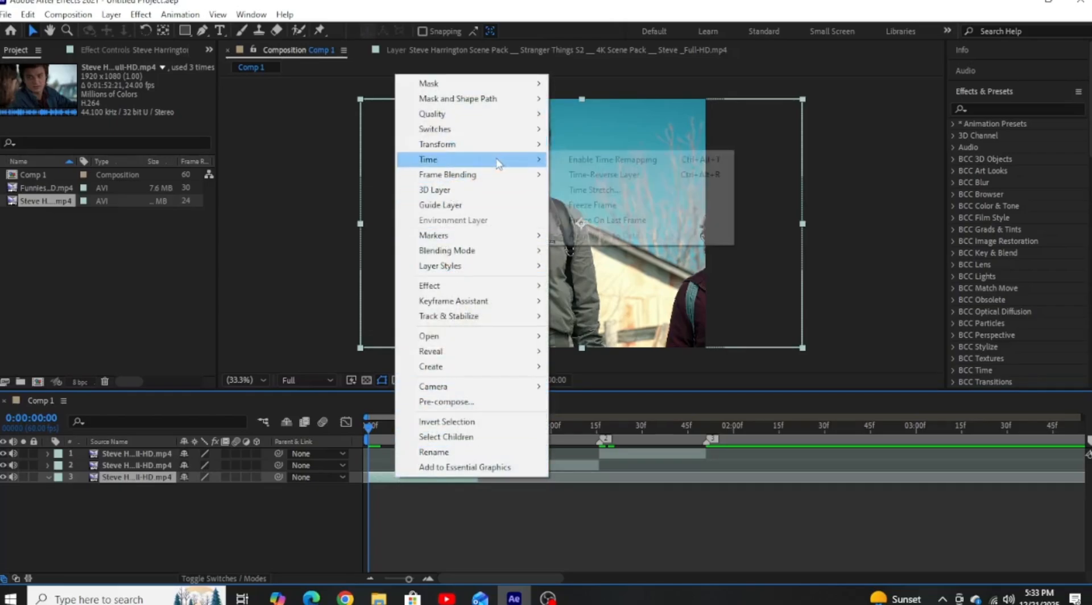
pyautogui.click(564, 162)
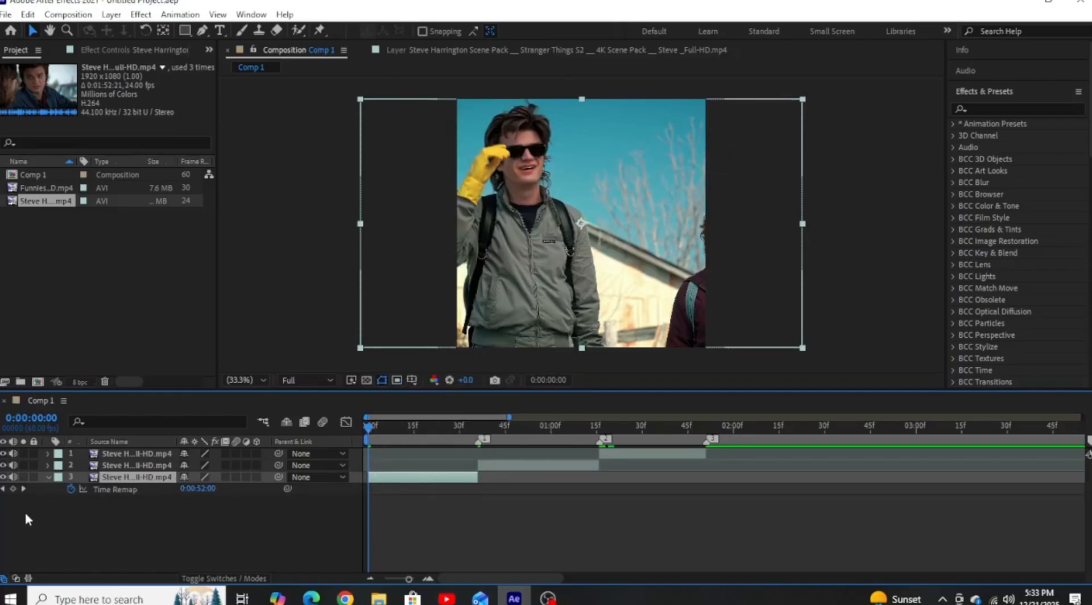
pyautogui.click(13, 490)
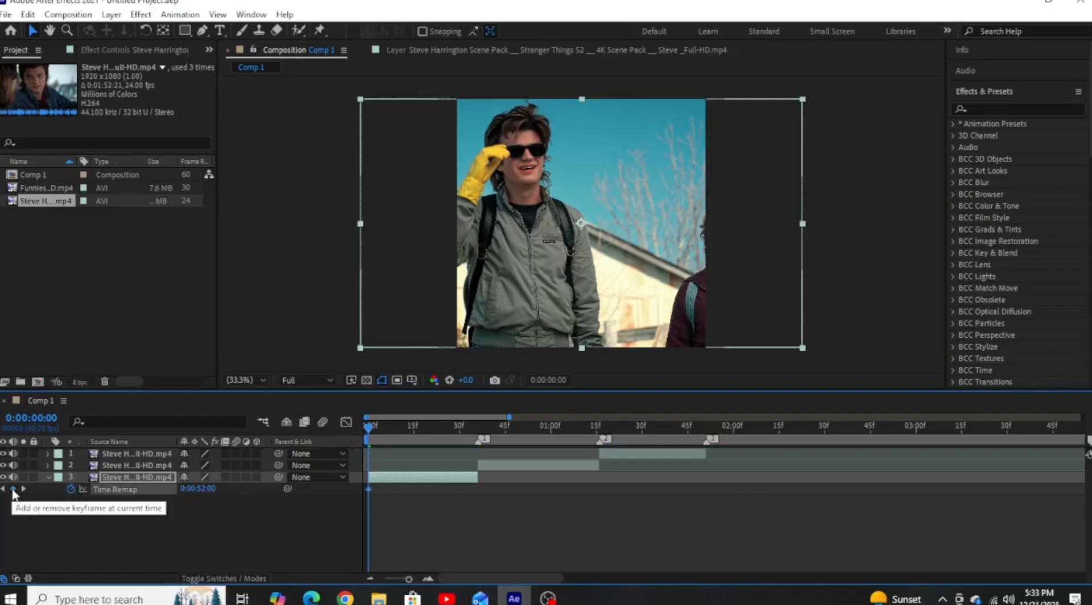
pyautogui.click(423, 426)
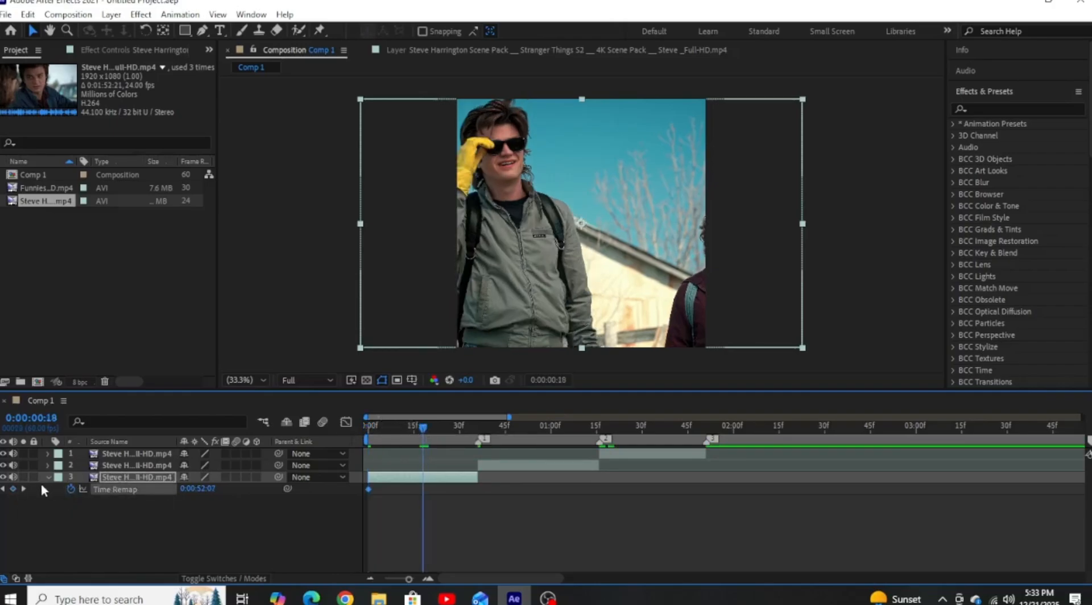
pyautogui.click(14, 489)
# Copy layer 3's first Time Remap keyframe to the clip's end at 0:00:00:36 and scrub through the result.
pyautogui.click(368, 489)
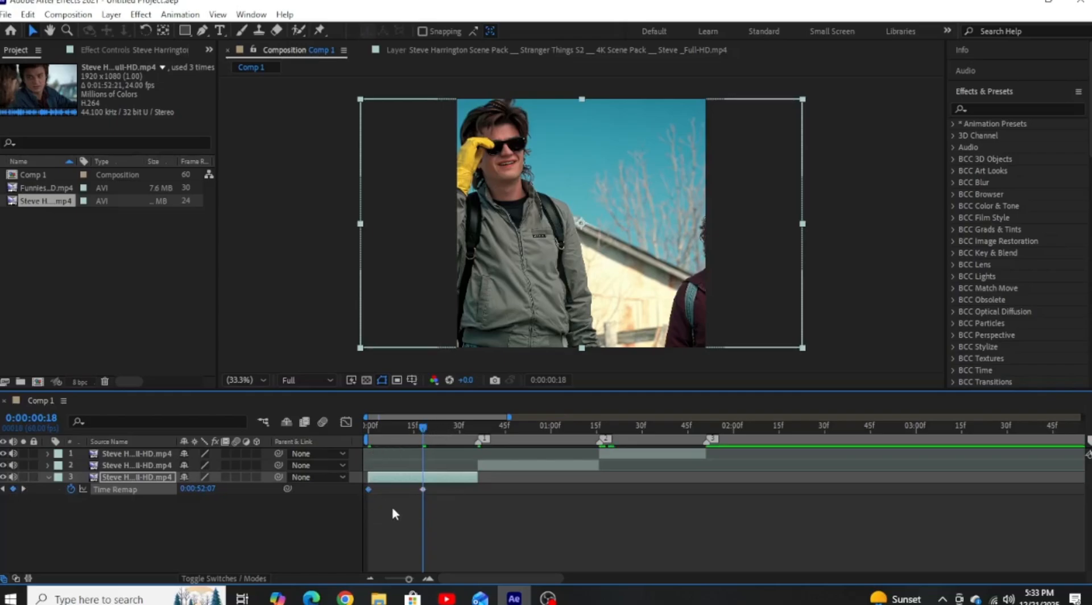
pyautogui.click(477, 428)
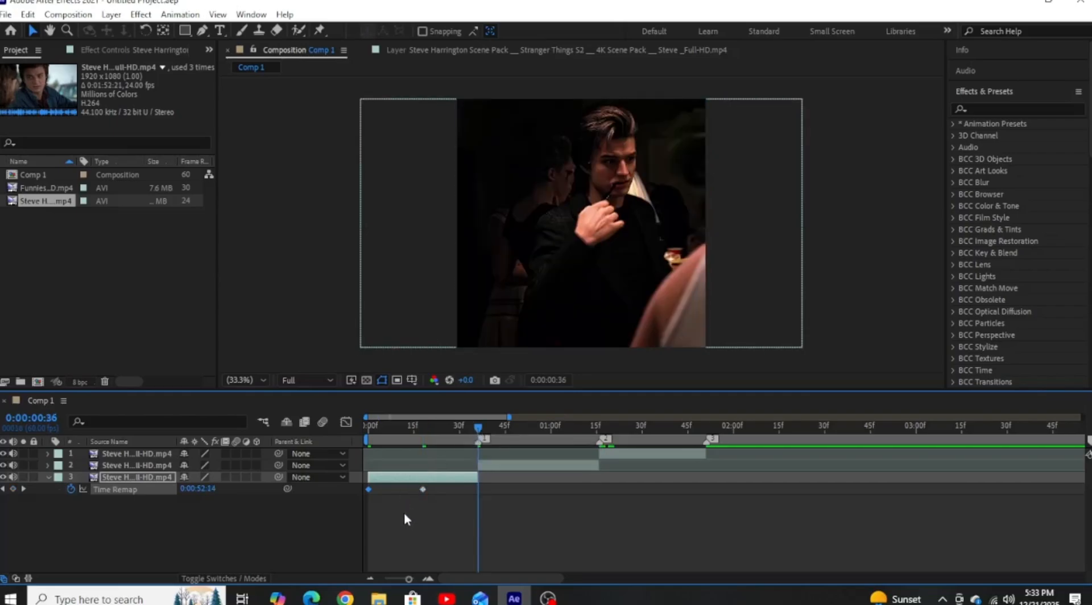
pyautogui.hotkey('alt', 'shift', 't')
pyautogui.moveTo(478, 431); pyautogui.dragTo(428, 418)
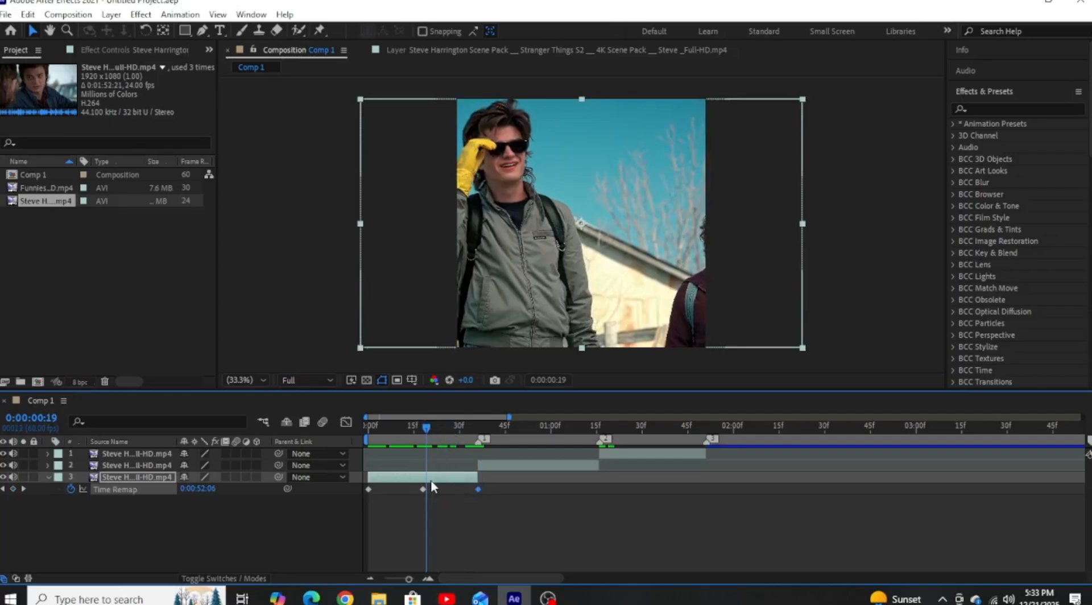
# Enable time remapping on the layer 2 clip and add Time Remap keyframes at 0:00:00:36 and 0:00:00:55.
pyautogui.click(478, 428)
pyautogui.click(521, 467)
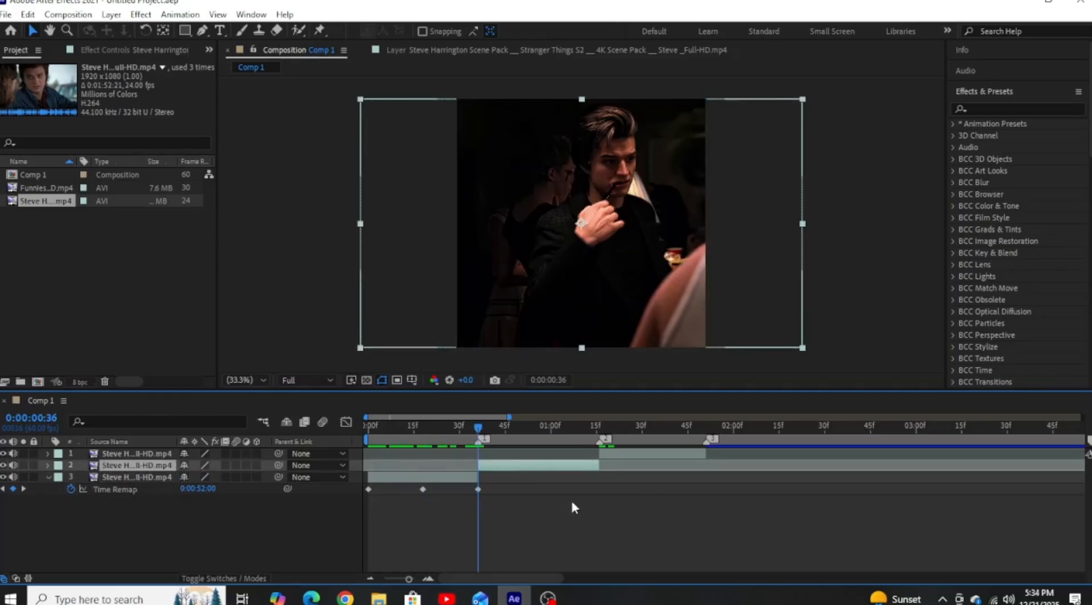
pyautogui.rightClick(493, 468)
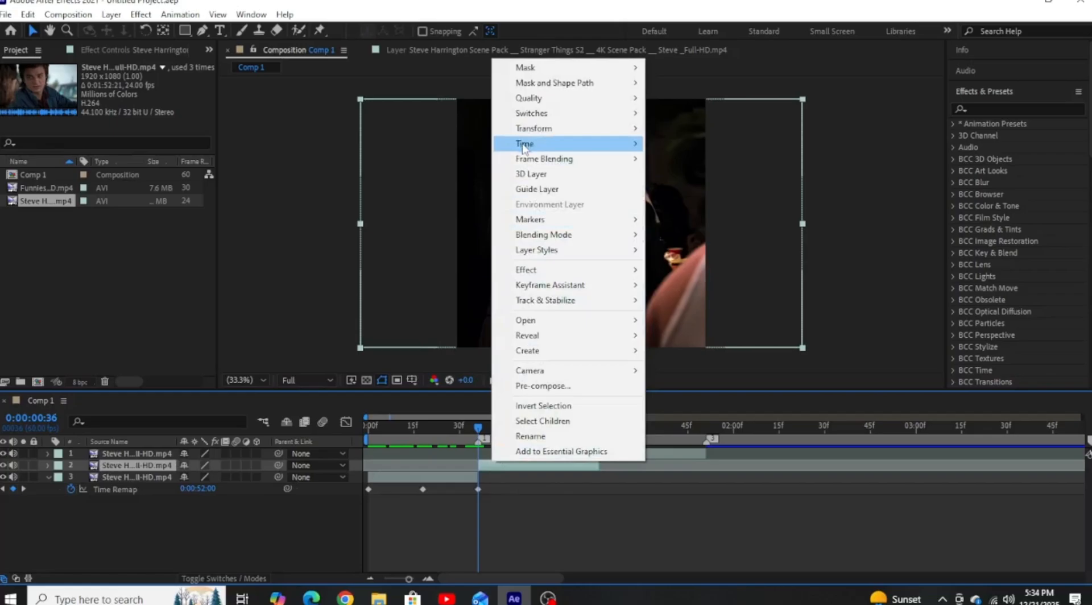
pyautogui.moveTo(526, 146)
pyautogui.click(670, 142)
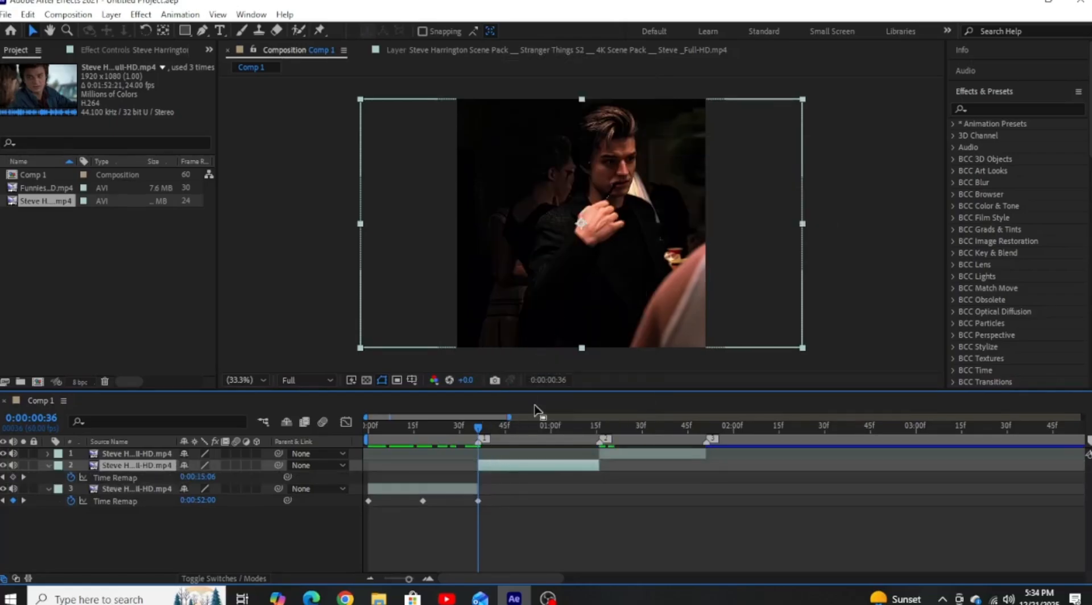
pyautogui.click(14, 477)
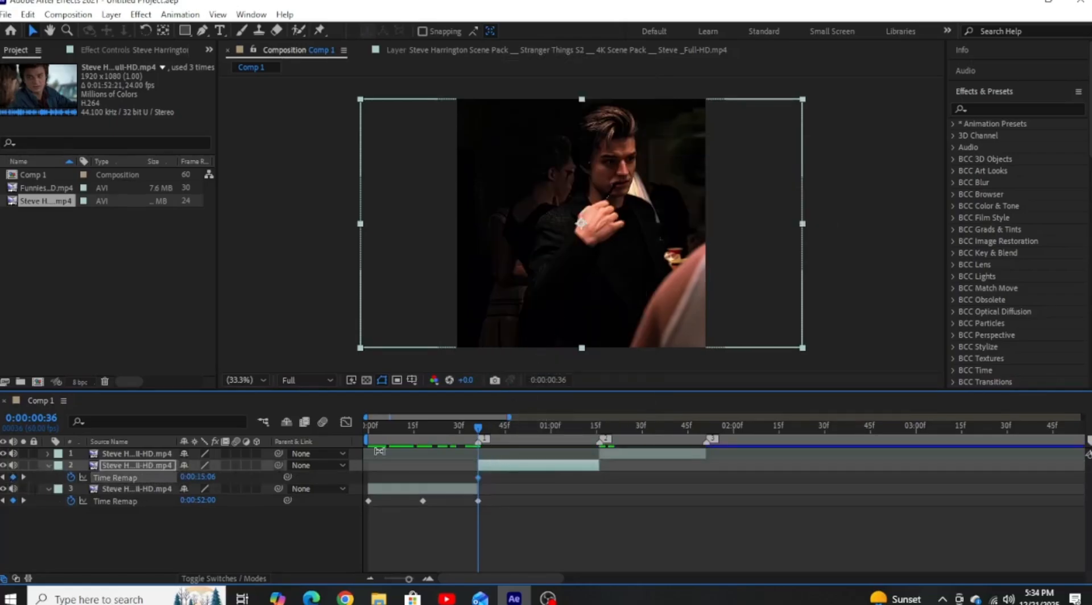
pyautogui.click(535, 427)
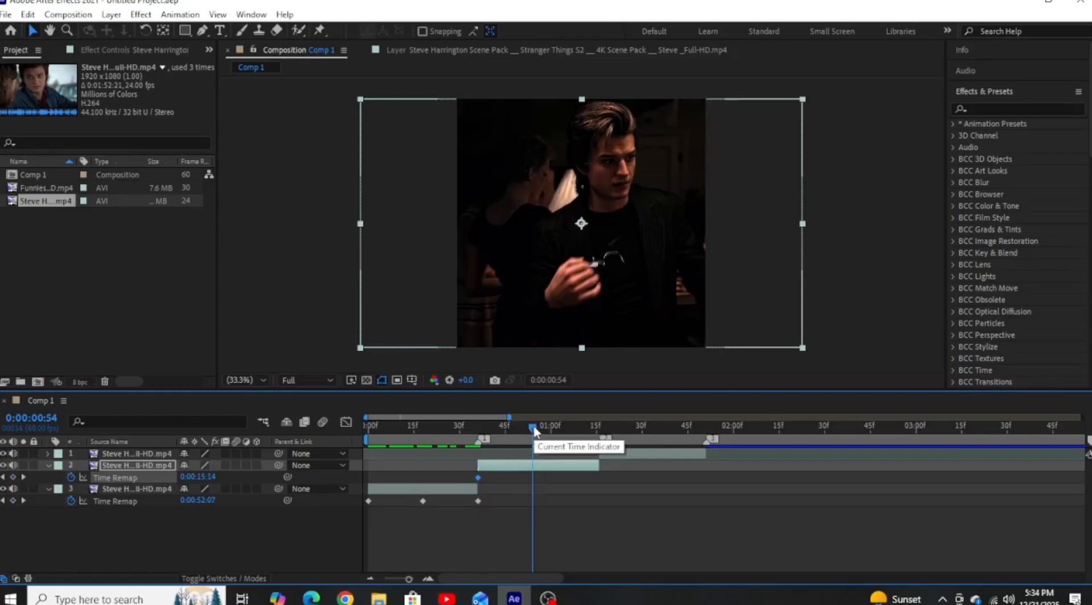
pyautogui.click(13, 477)
# Copy layer 2's first Time Remap keyframe to the clip's end at 0:00:01:16.
pyautogui.click(596, 427)
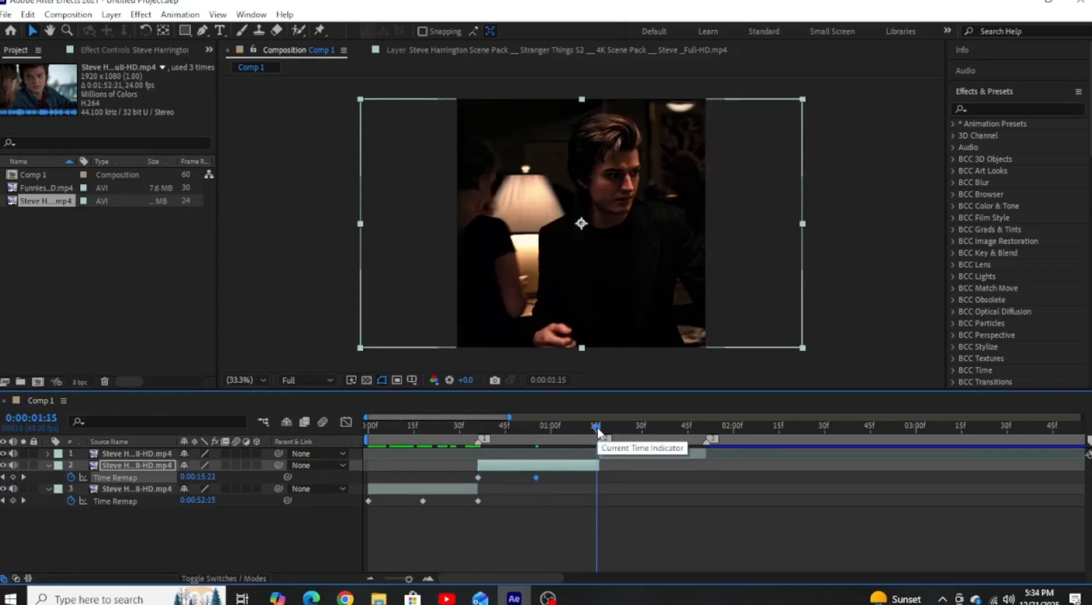
pyautogui.click(599, 427)
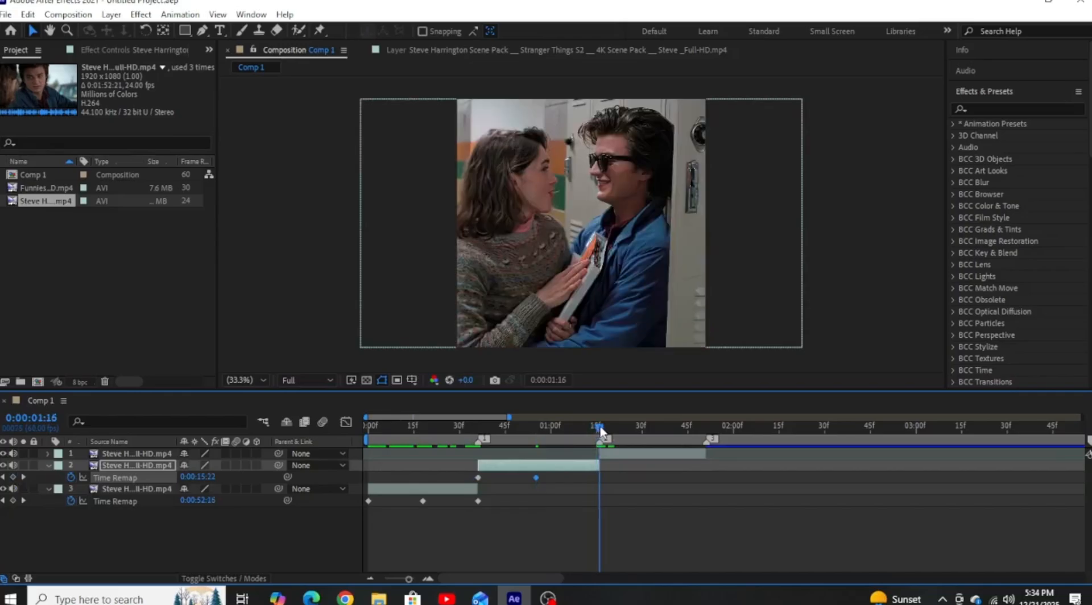
pyautogui.click(478, 478)
# Enable time remapping on the layer 1 clip and add Time Remap keyframes at 0:00:01:16 and 0:00:01:32.
pyautogui.click(621, 454)
pyautogui.rightClick(613, 458)
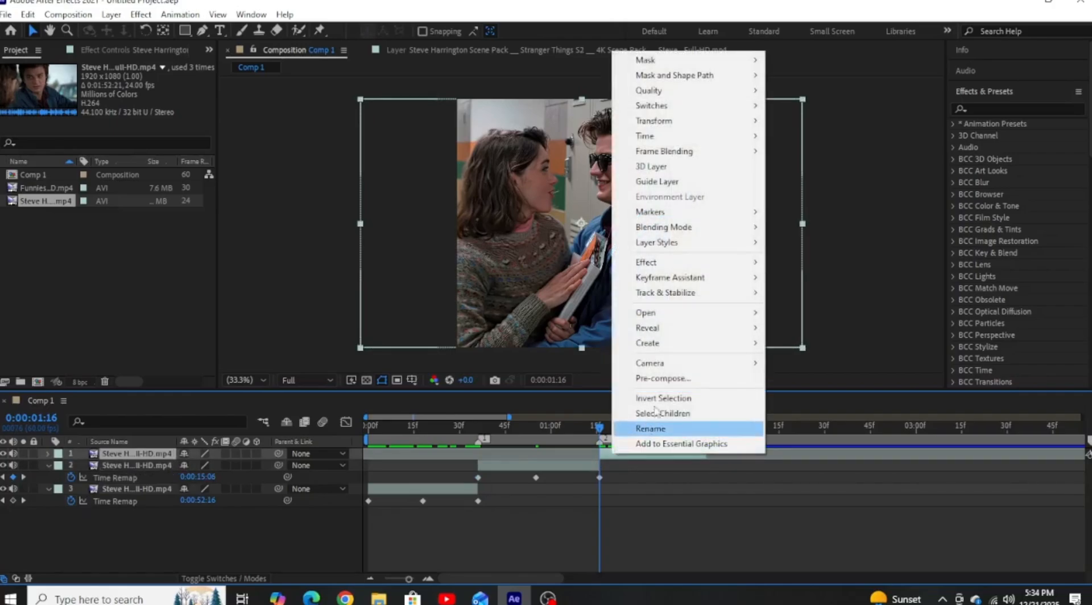
pyautogui.moveTo(649, 136)
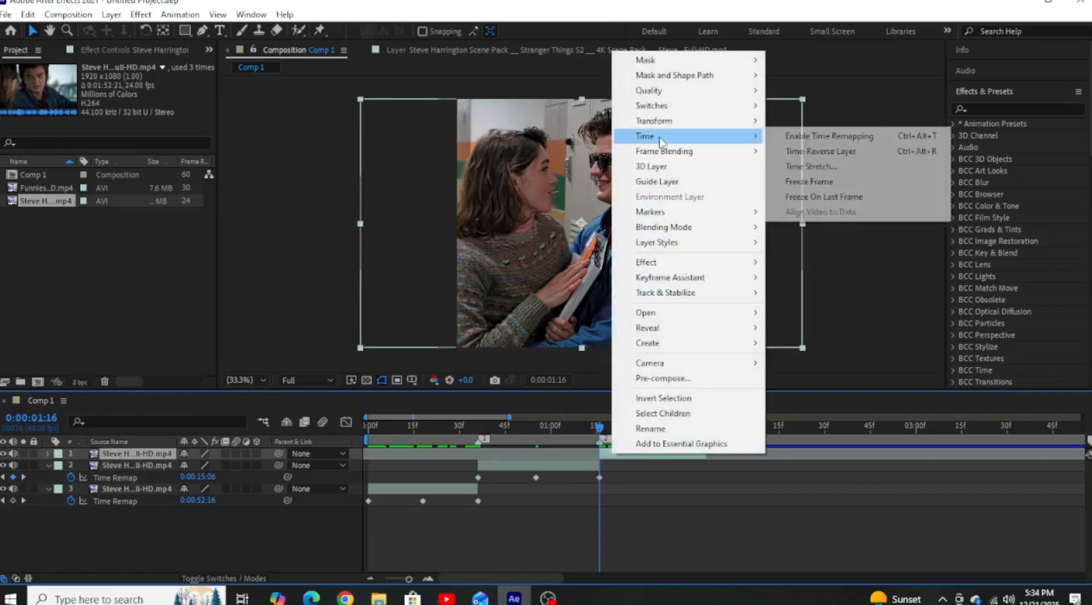
pyautogui.click(785, 138)
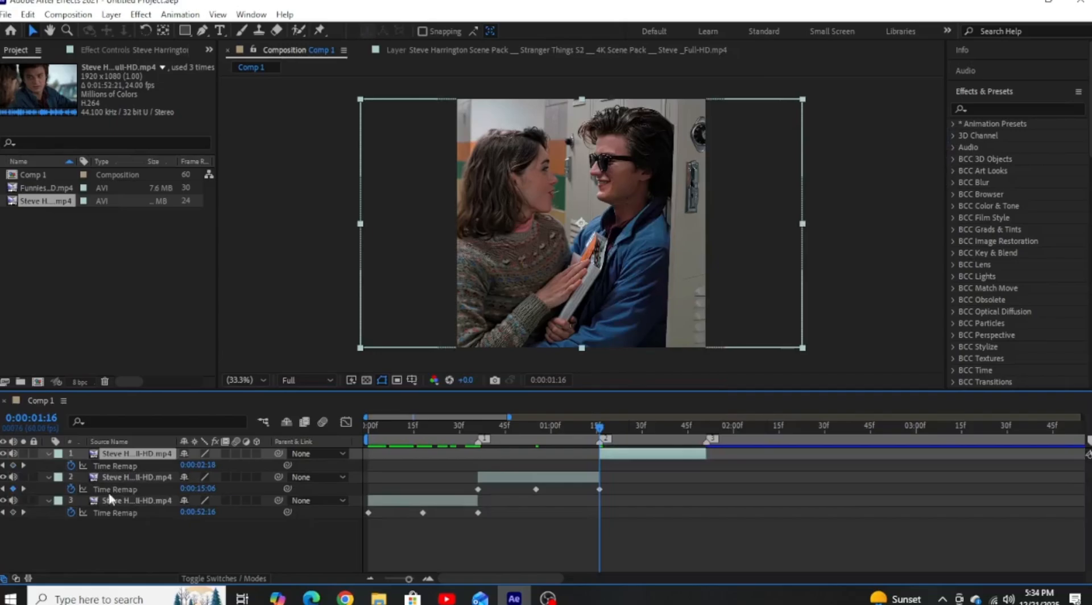
pyautogui.click(13, 466)
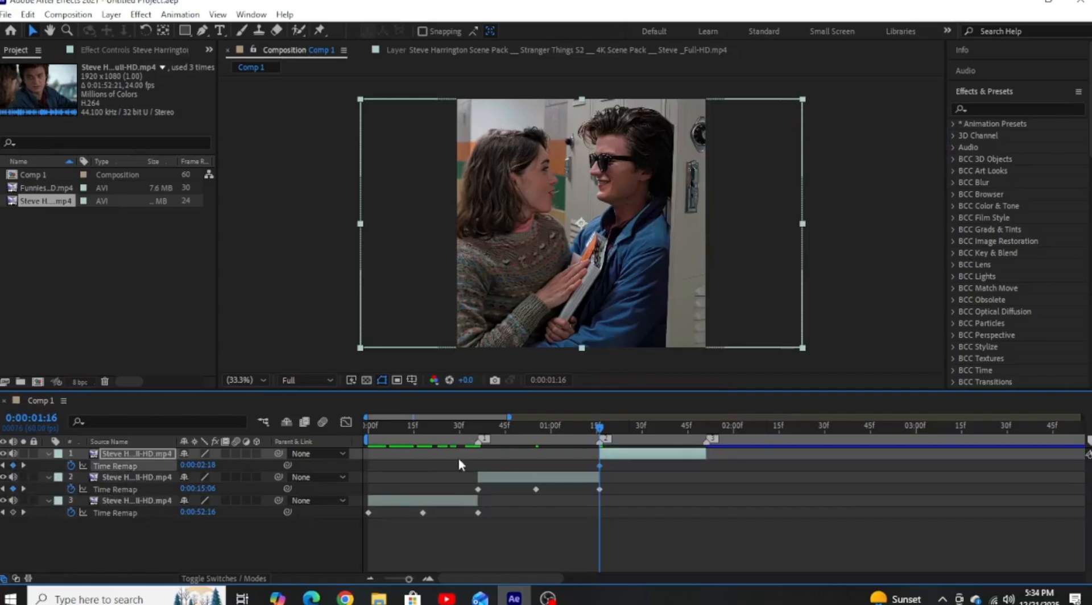
pyautogui.click(649, 426)
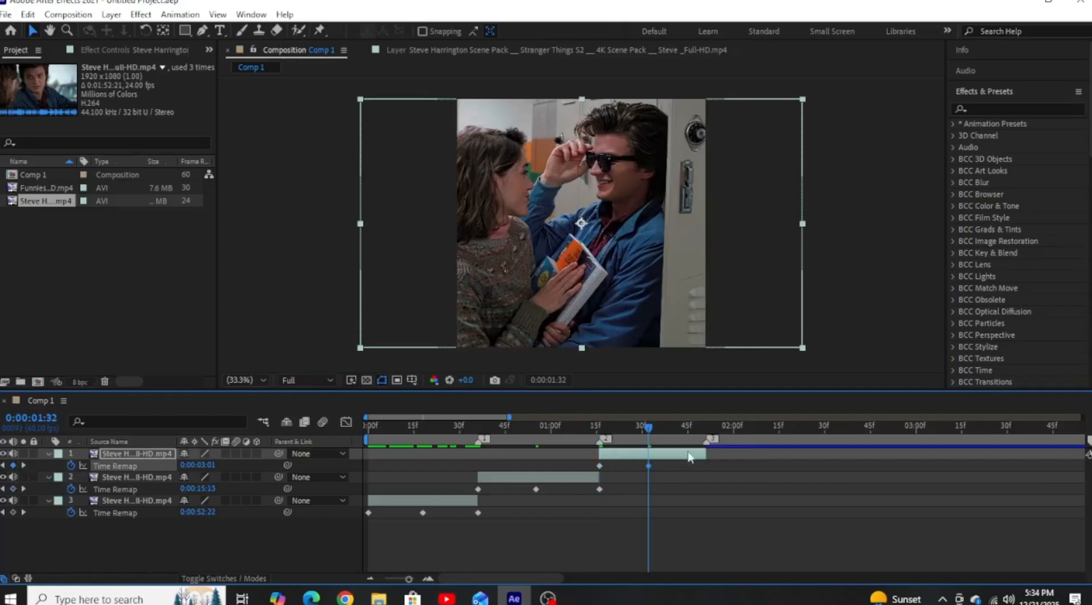
# Copy layer 1's first Time Remap keyframe to the clip's end at 0:00:01:51 and scrub back through the clips.
pyautogui.click(707, 431)
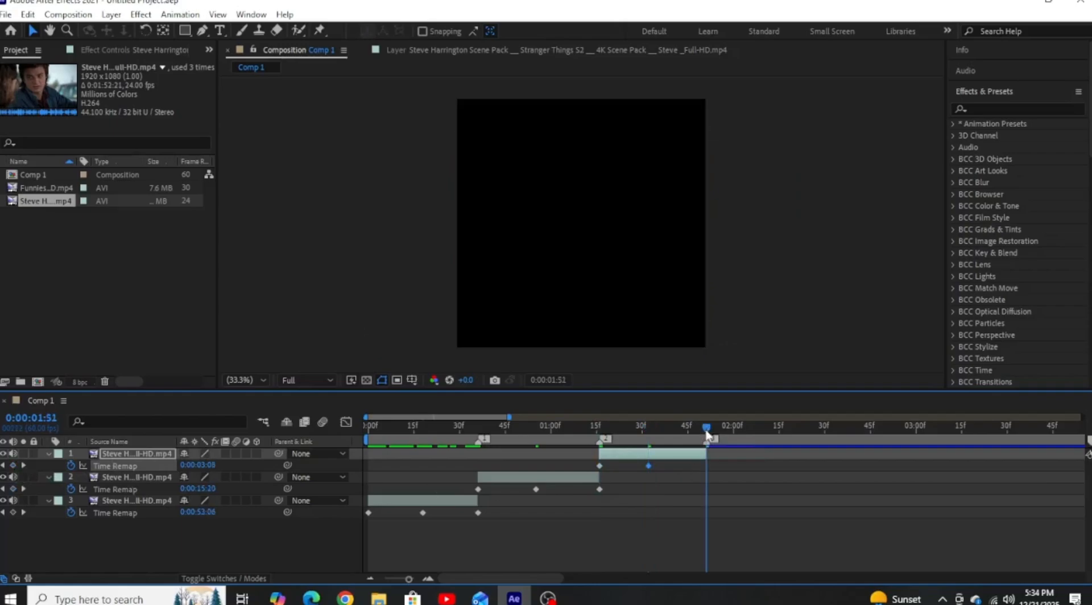
pyautogui.click(600, 467)
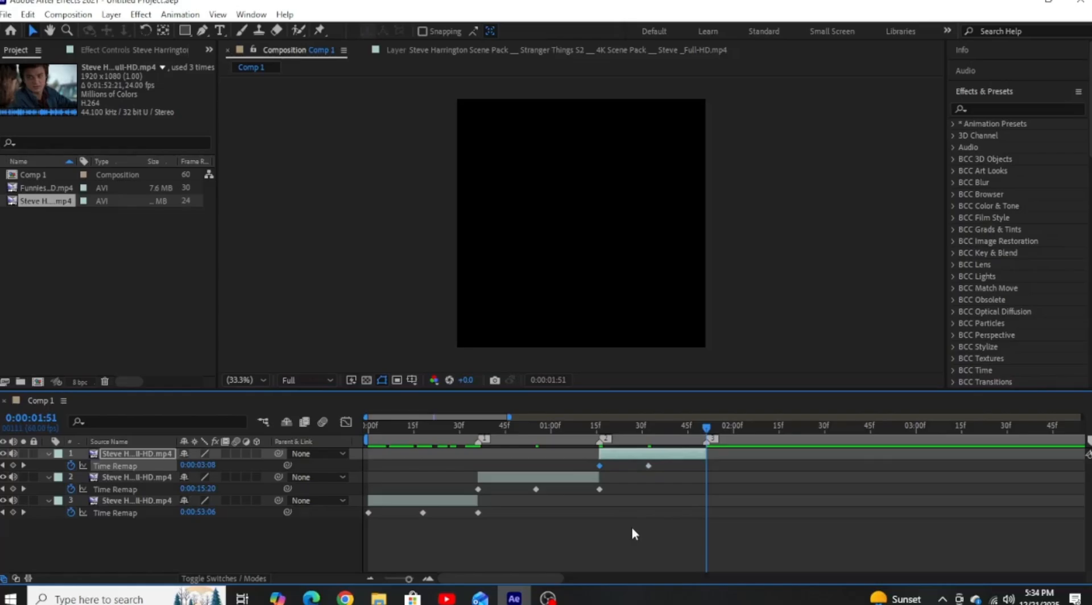
pyautogui.moveTo(630, 426); pyautogui.dragTo(433, 429)
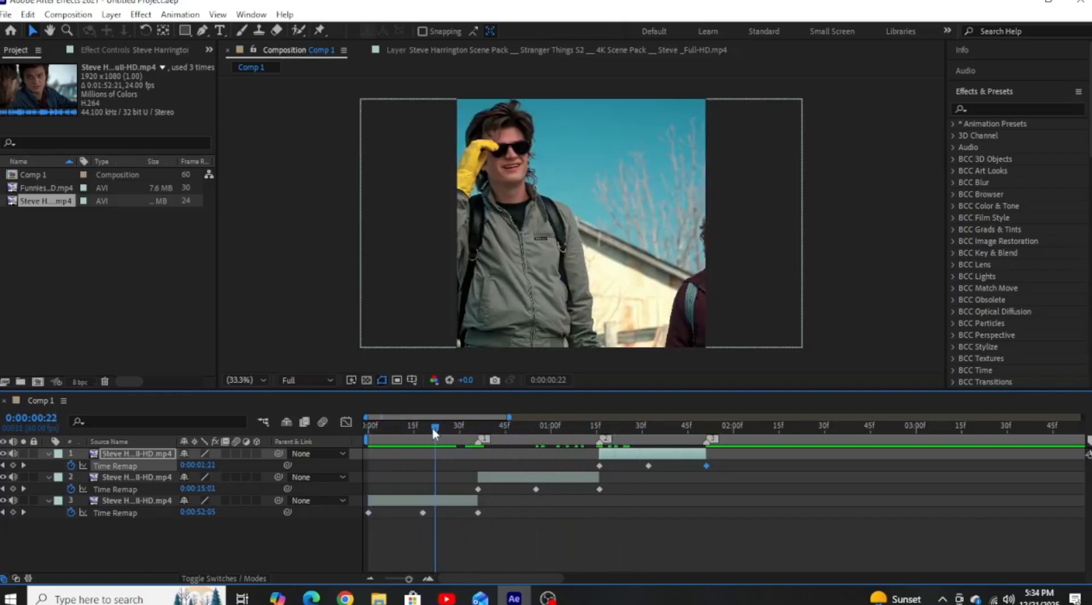
# Shift the layer 3 clip horizontally to center the man, setting its Position to 822.0, 540.0.
pyautogui.click(425, 499)
pyautogui.press('p')
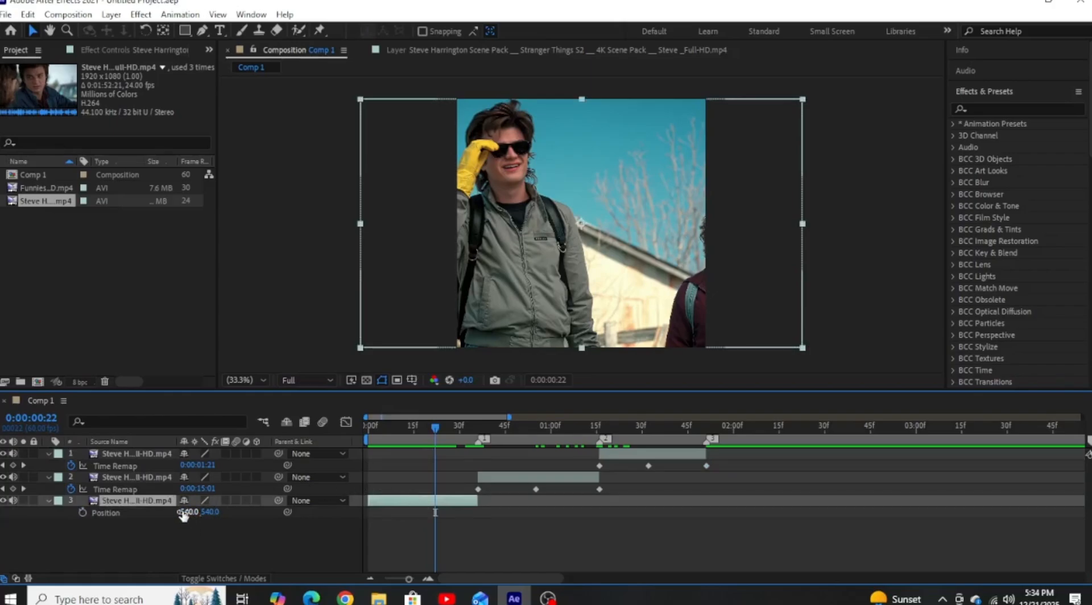
pyautogui.moveTo(183, 514); pyautogui.dragTo(389, 519)
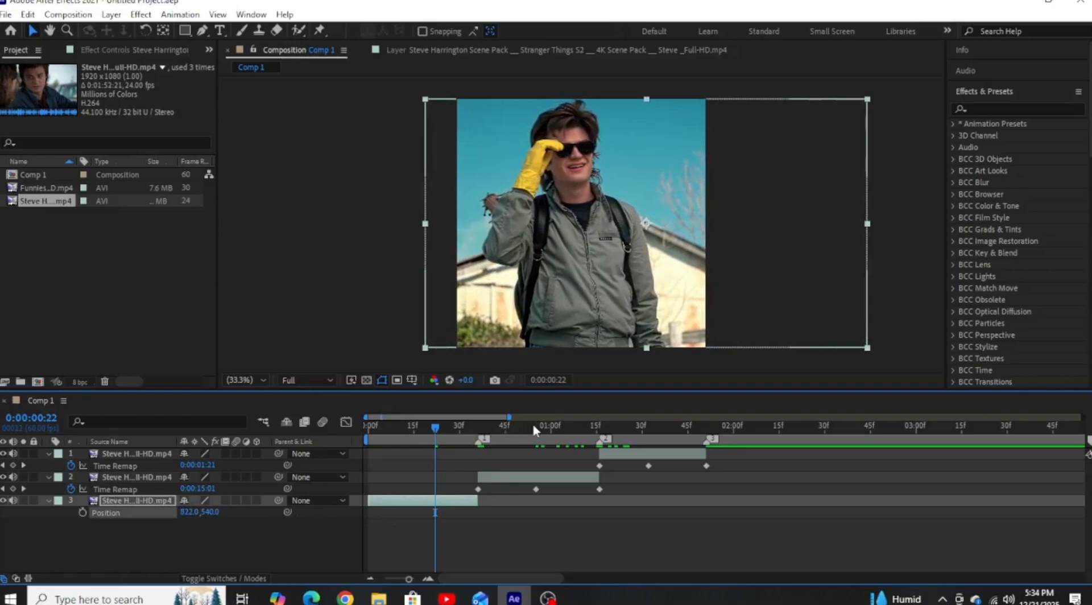
# Reframe the layer 2 clip at 0:00:00:54 by setting its Position to 404.0, 540.0.
pyautogui.click(533, 427)
pyautogui.click(532, 477)
pyautogui.press('p')
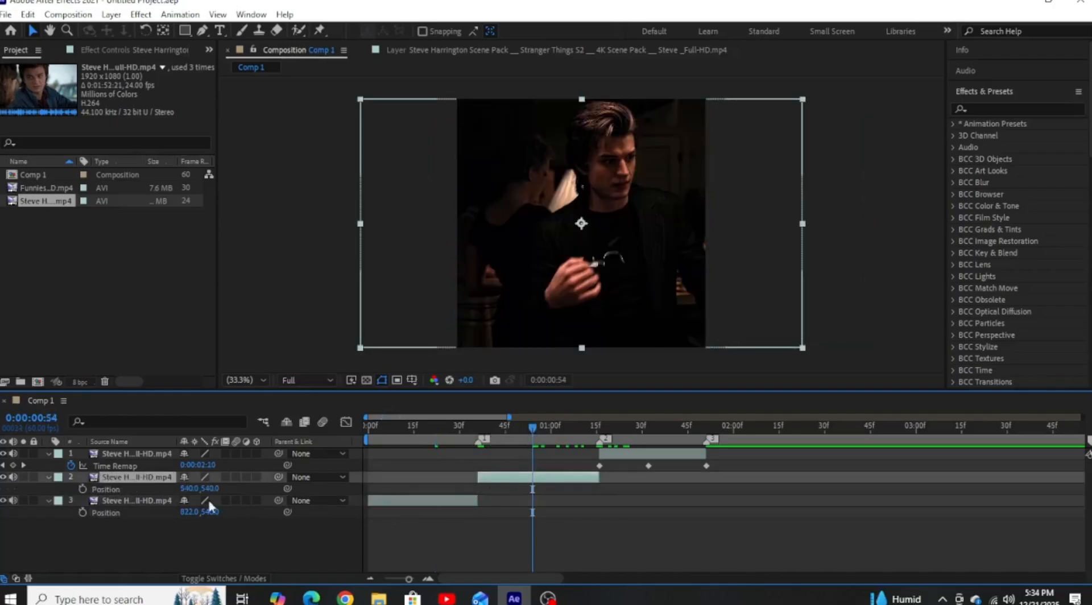
pyautogui.moveTo(183, 491); pyautogui.dragTo(86, 488)
# Reframe the layer 1 clip at 0:00:01:30 by setting its Position to 464.0, 540.0.
pyautogui.click(608, 470)
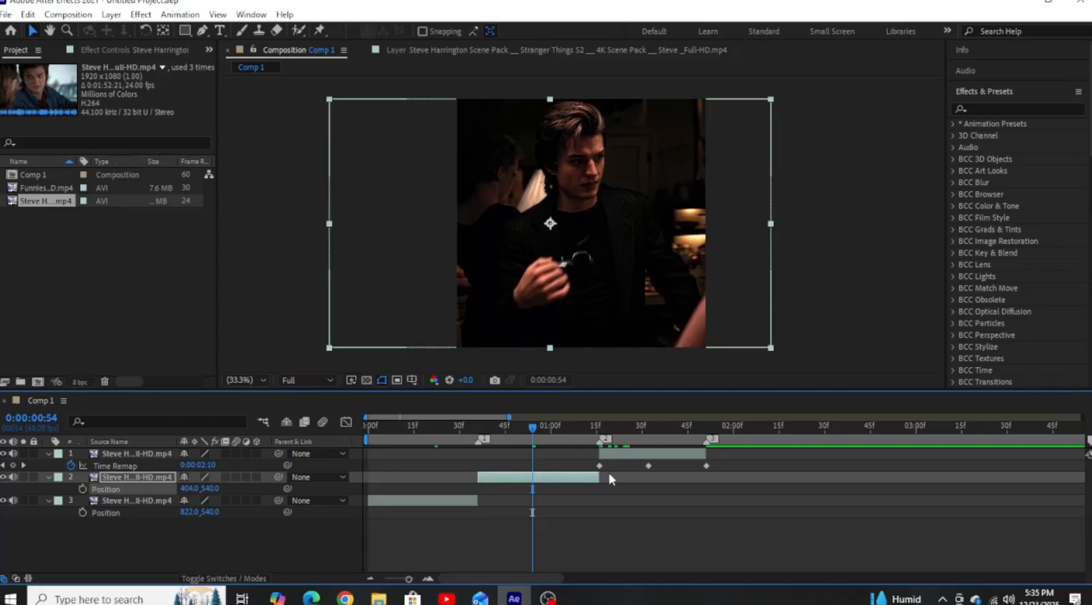
pyautogui.click(641, 431)
pyautogui.click(648, 460)
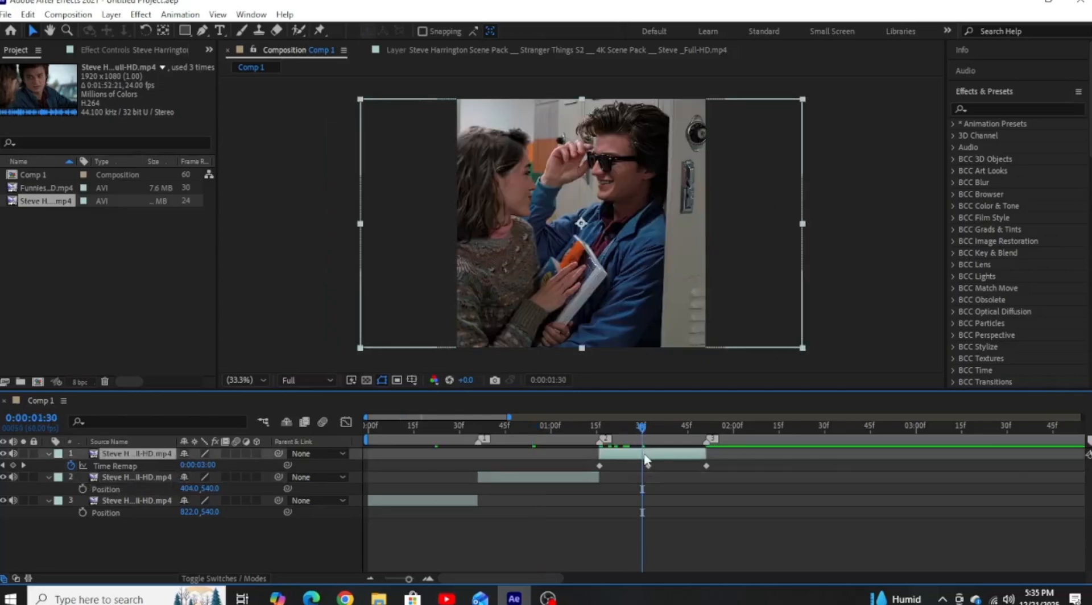
pyautogui.press('p')
pyautogui.moveTo(188, 465); pyautogui.dragTo(133, 465)
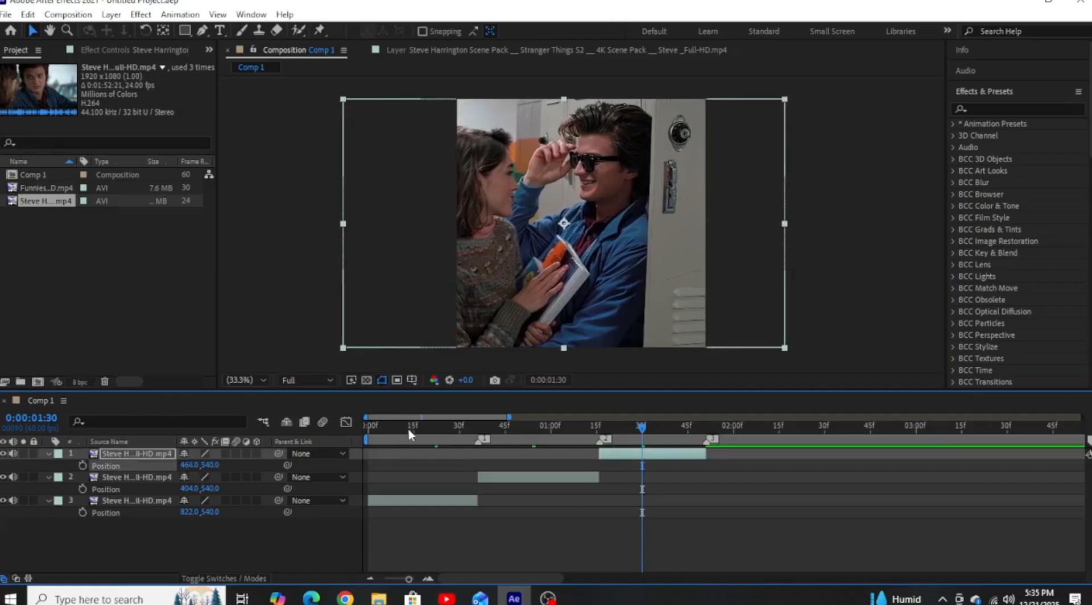
# Reveal layer 3's Time Remap keyframes and apply Easy Ease to all three of them.
pyautogui.click(427, 428)
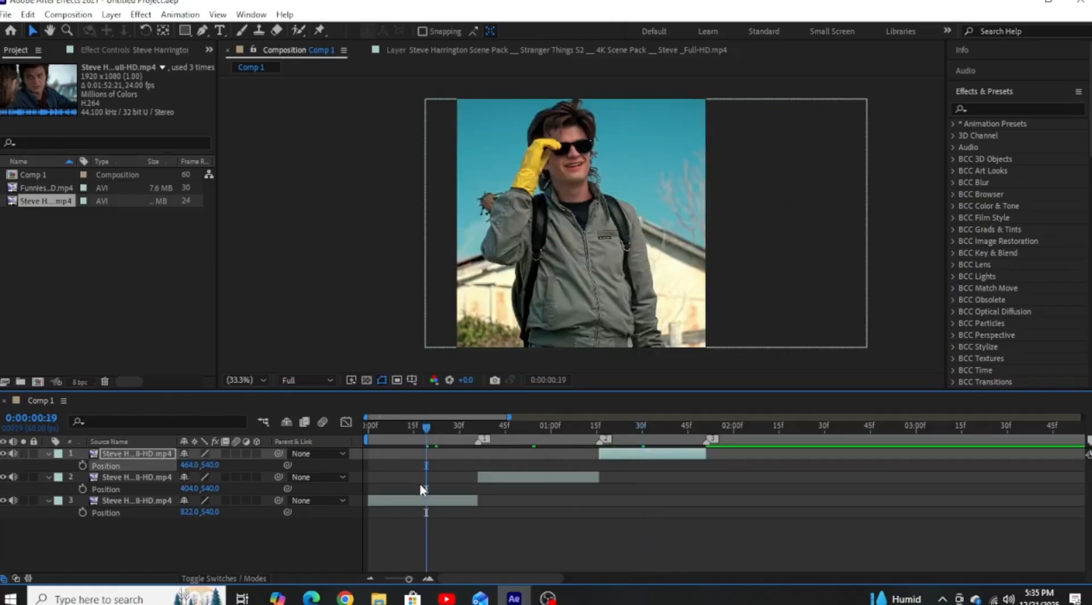
pyautogui.click(422, 500)
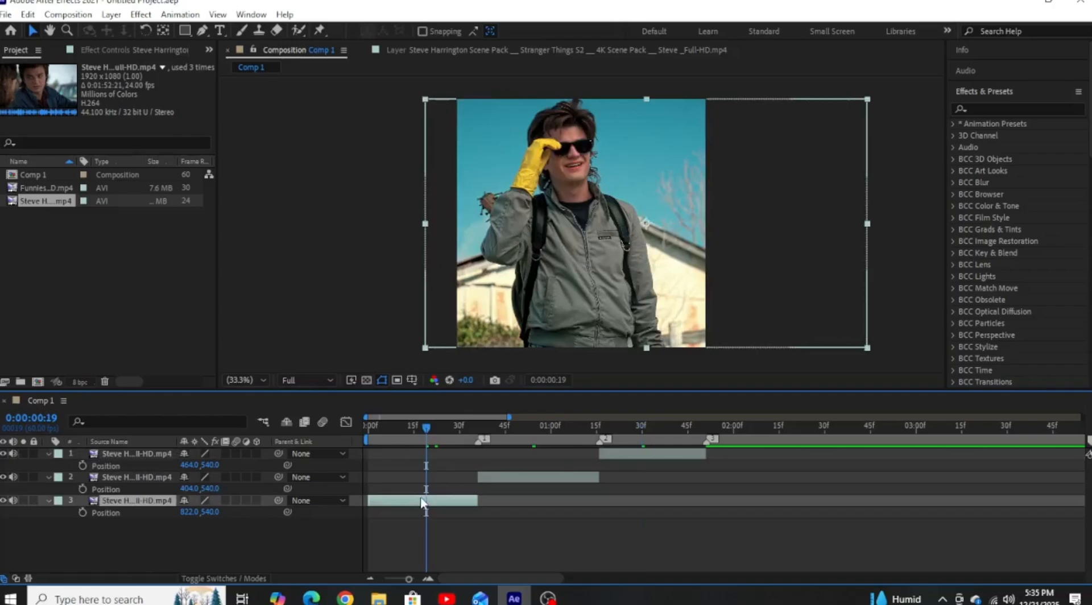
pyautogui.hotkey('ctrl', 'alt', 't')
pyautogui.click(478, 514)
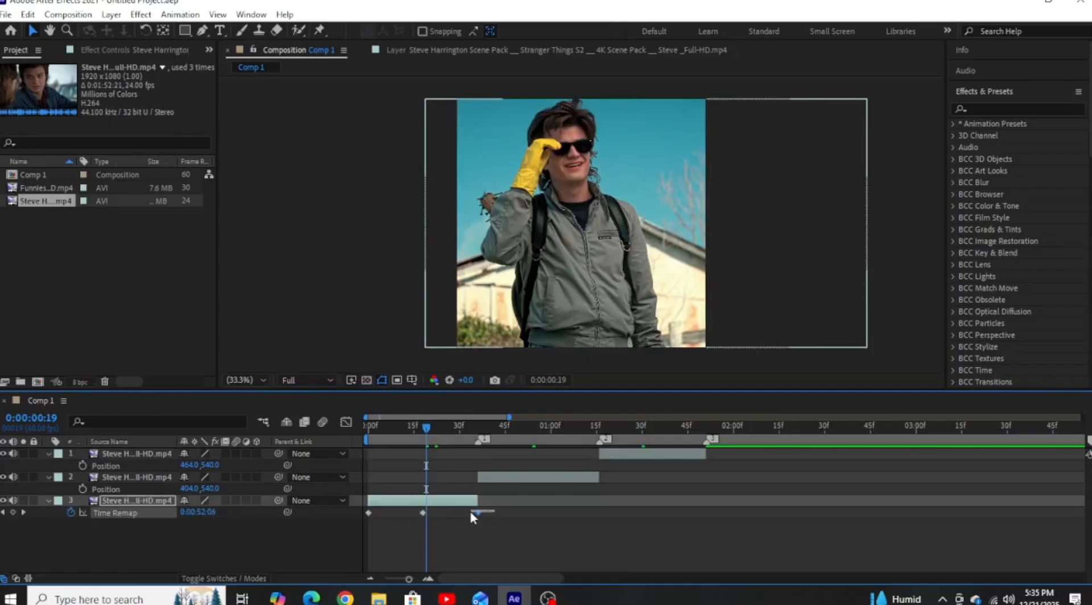
pyautogui.moveTo(411, 510); pyautogui.dragTo(360, 515)
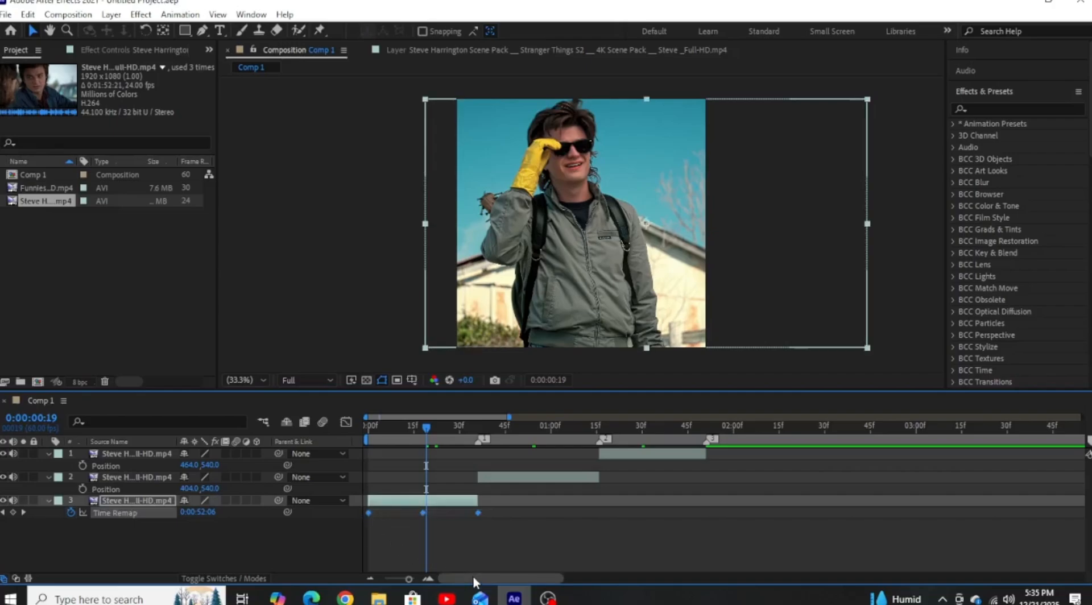
pyautogui.press('F9')
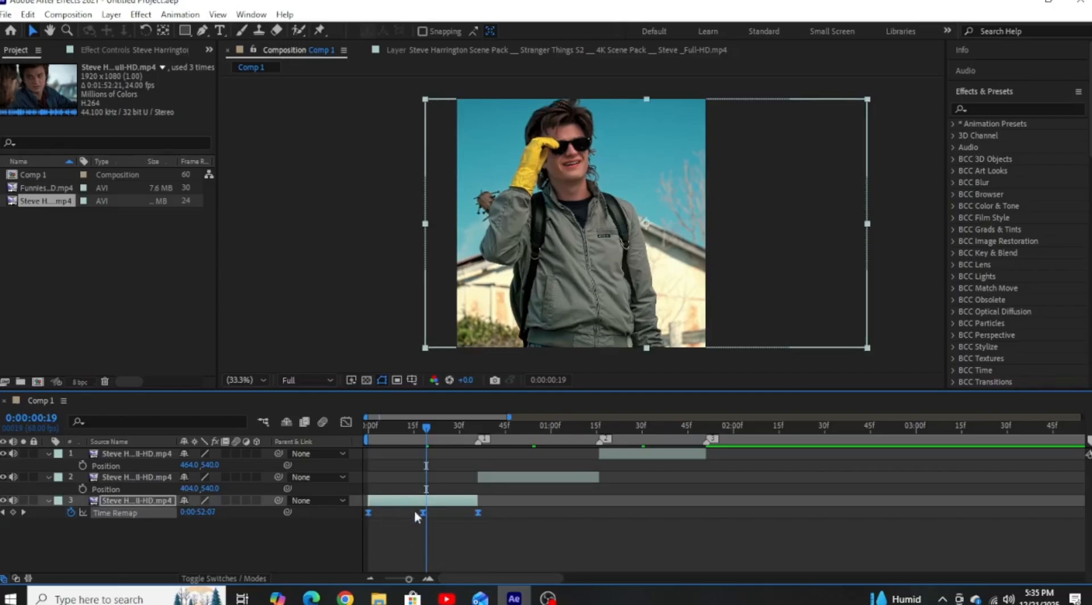
# Show layer 3's Time Remap curve in the Graph Editor as an editable speed graph, zoomed in on the clip.
pyautogui.click(346, 422)
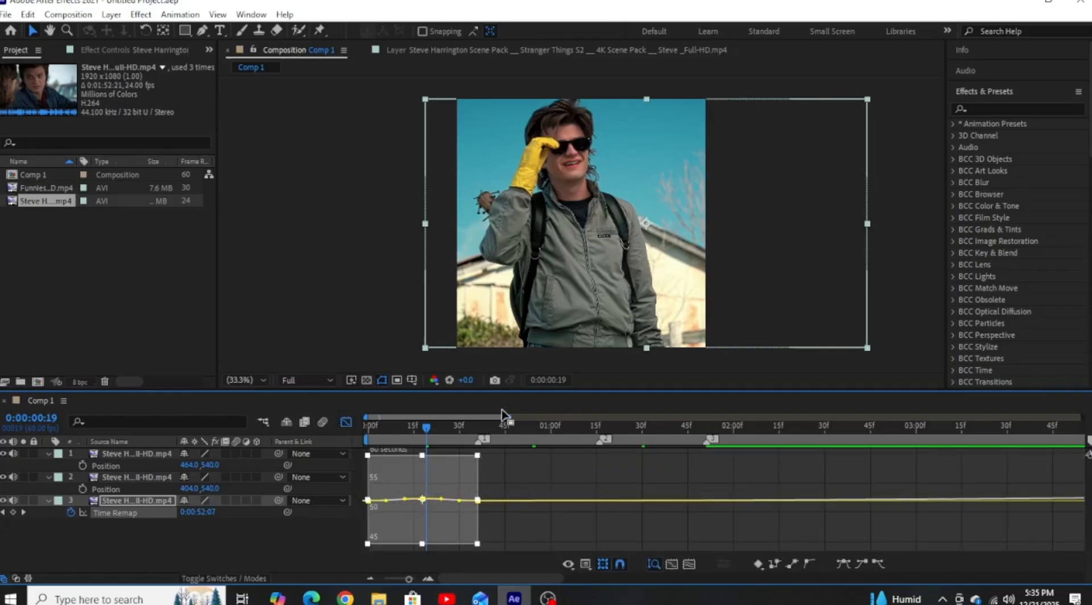
pyautogui.moveTo(502, 414); pyautogui.dragTo(383, 415)
pyautogui.rightClick(507, 480)
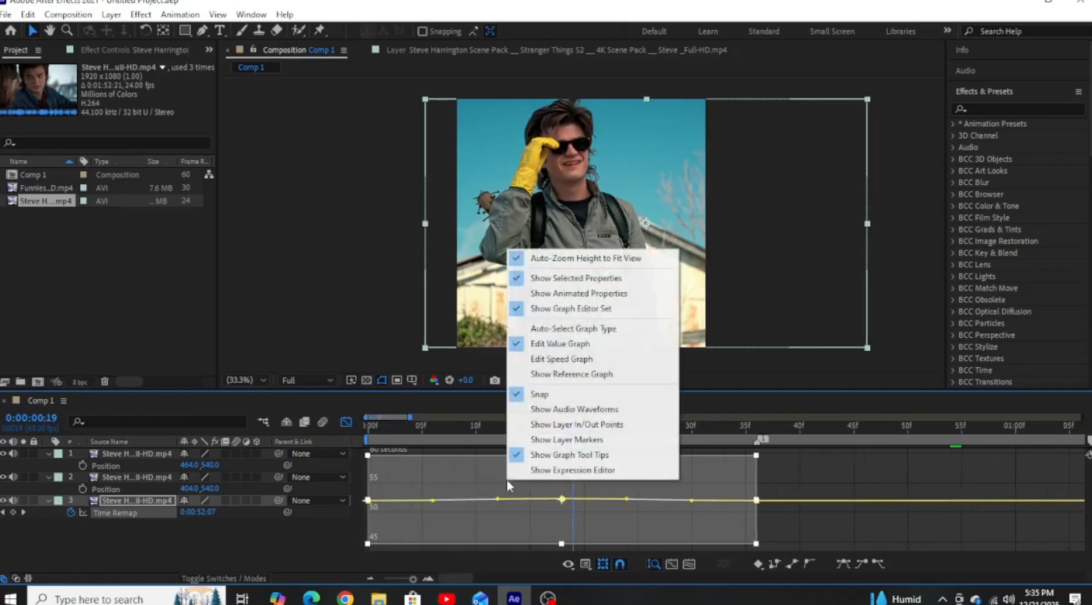
pyautogui.click(562, 359)
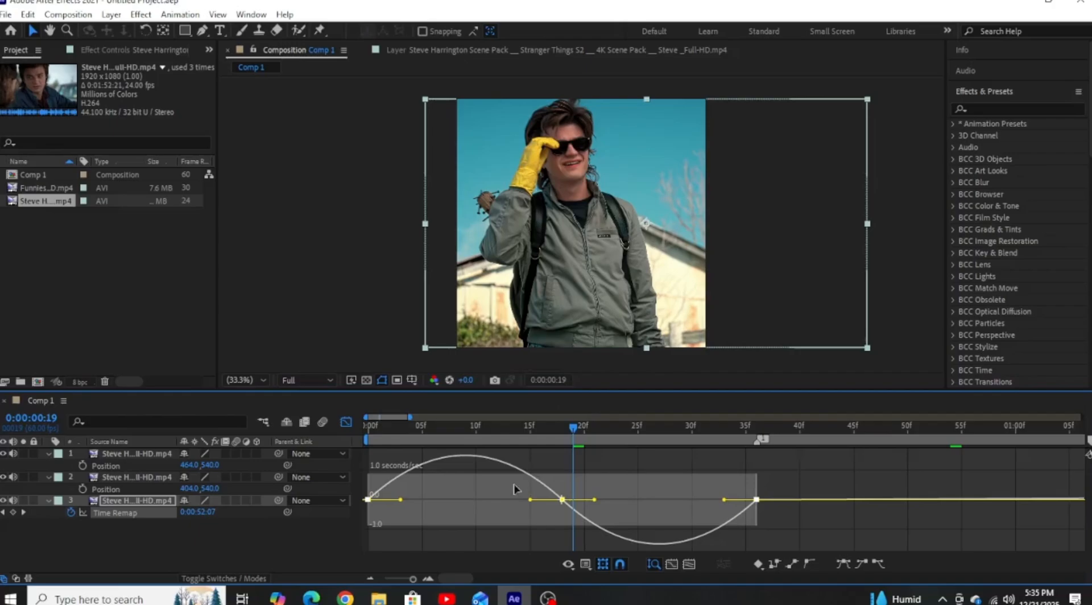
# Switch layer 3's Time Remap curve to the value graph and steepen its first and last keyframe handles into a rounded arch.
pyautogui.rightClick(514, 489)
pyautogui.click(562, 351)
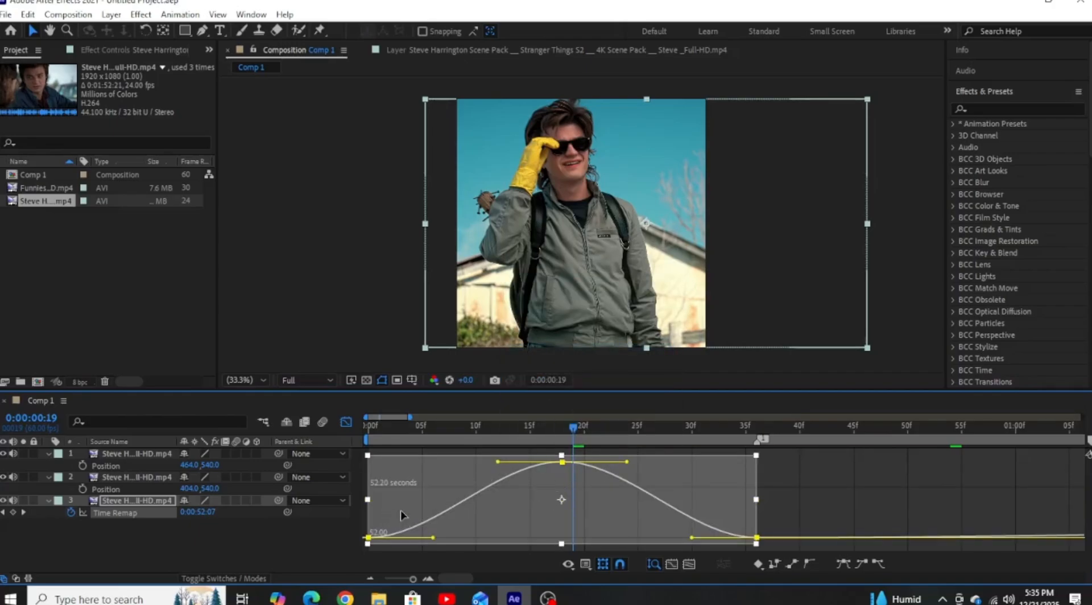
pyautogui.moveTo(400, 511); pyautogui.dragTo(373, 478)
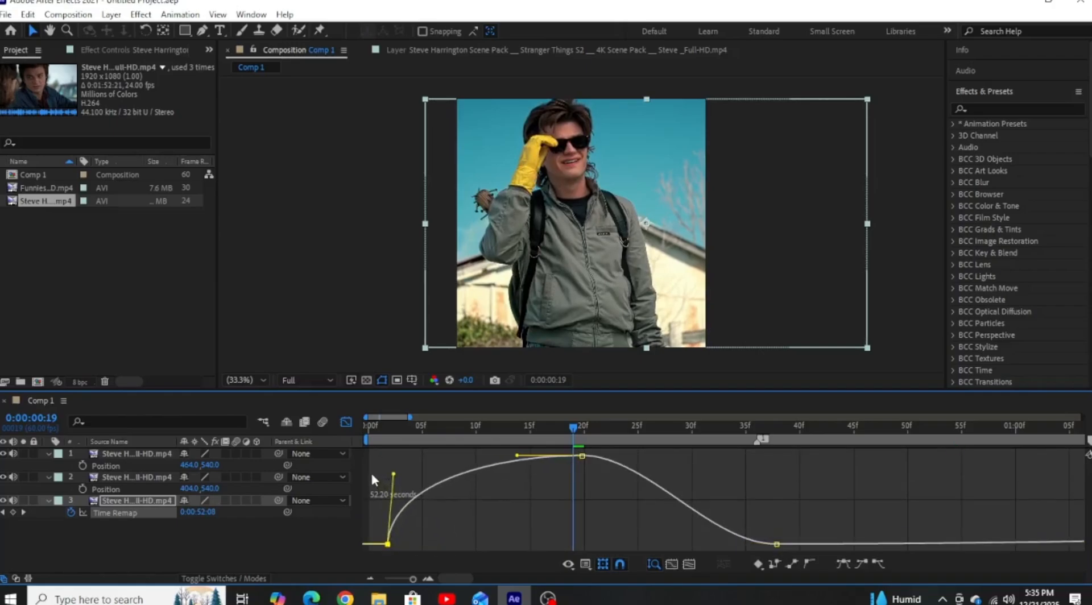
pyautogui.moveTo(706, 538); pyautogui.dragTo(798, 551)
pyautogui.moveTo(709, 547); pyautogui.dragTo(791, 462)
pyautogui.click(345, 421)
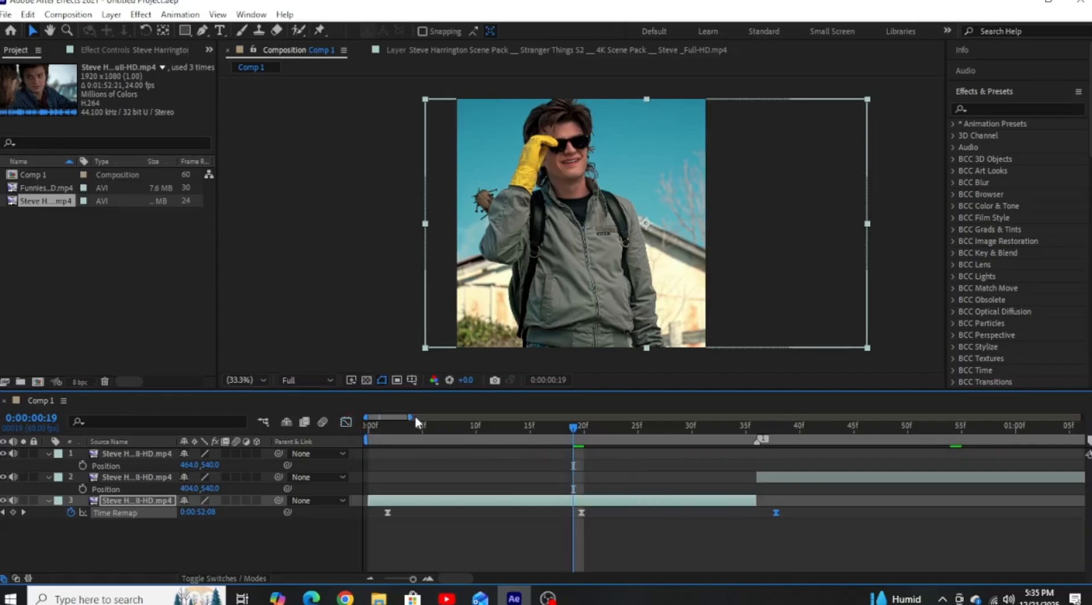
# Reveal the Time Remap keyframes of the layer 2 clip and apply Easy Ease to all three.
pyautogui.moveTo(410, 416); pyautogui.dragTo(486, 413)
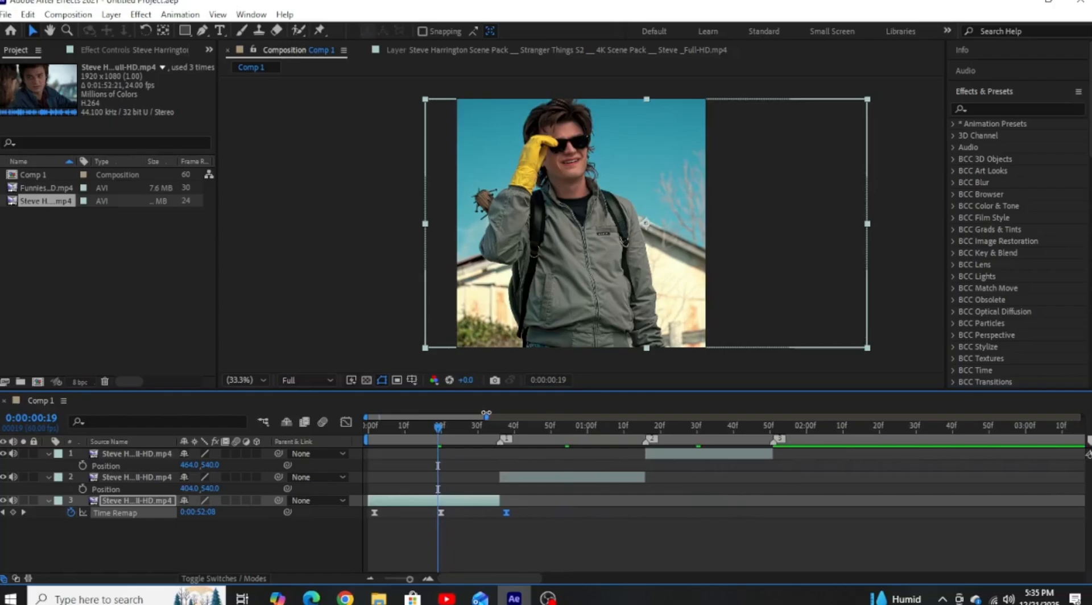
pyautogui.click(562, 428)
pyautogui.click(564, 481)
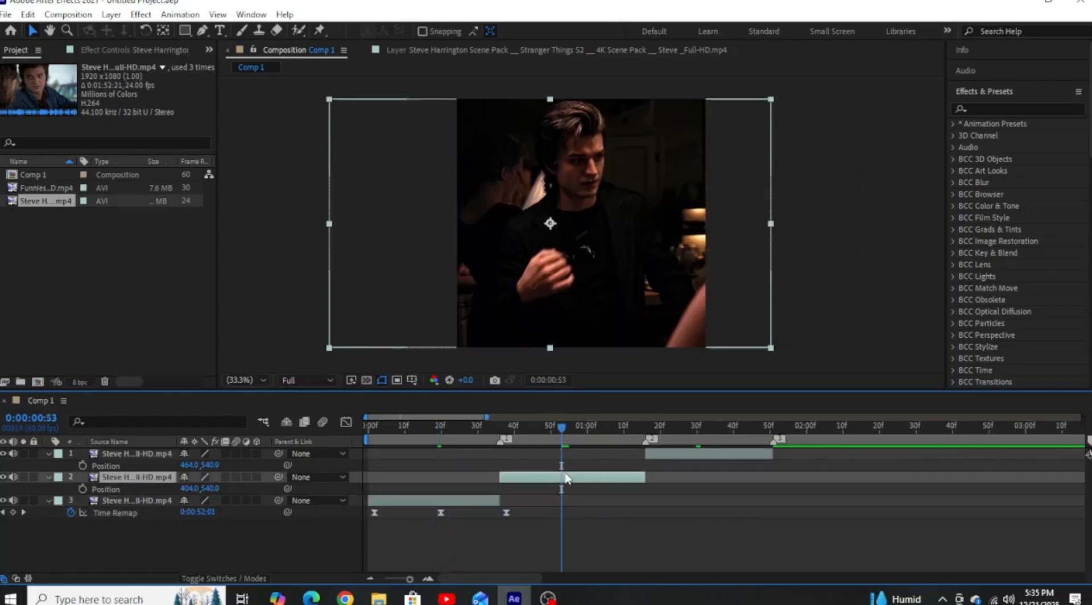
pyautogui.hotkey('ctrl', 'alt', 't')
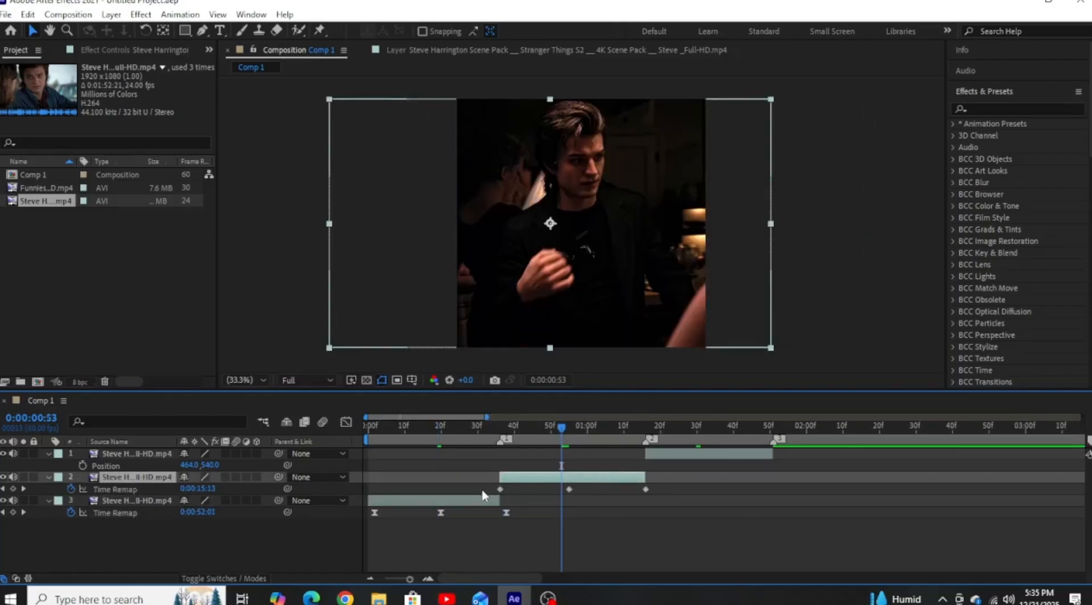
pyautogui.moveTo(484, 495); pyautogui.dragTo(664, 491)
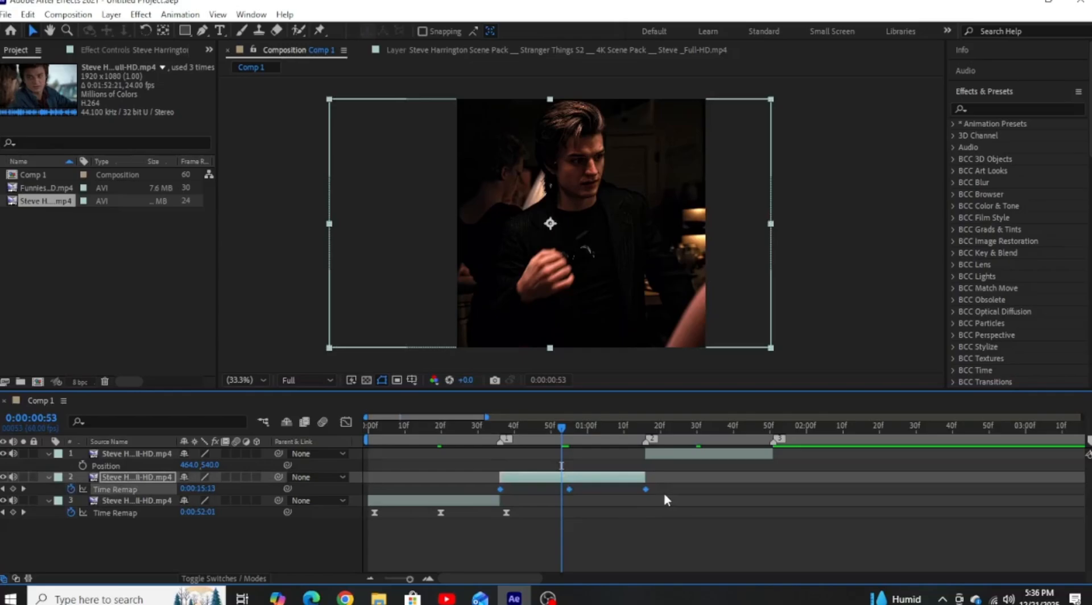
pyautogui.press('F9')
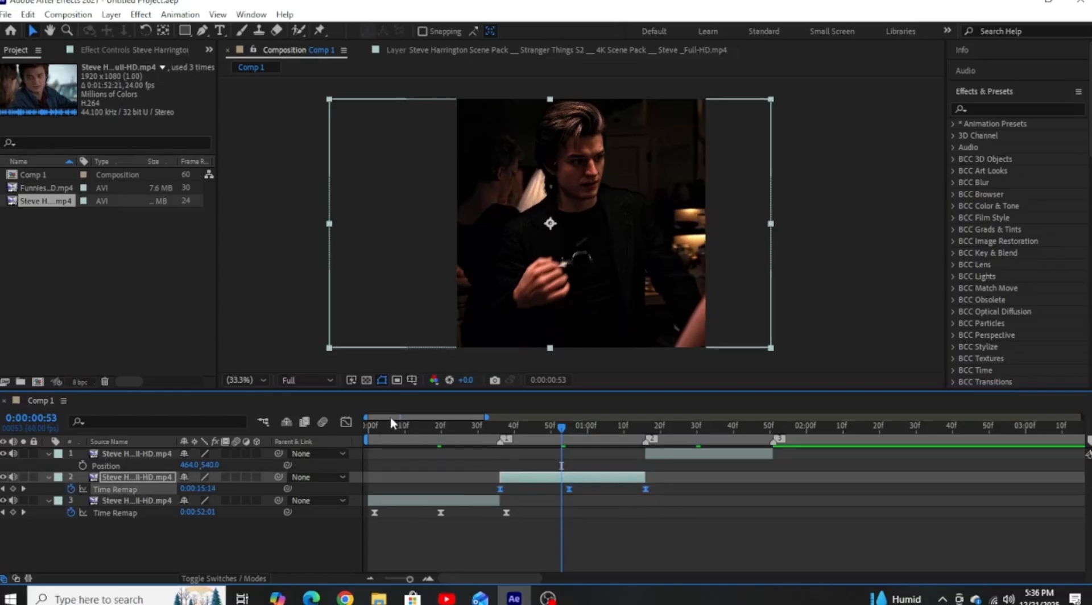
# Shape layer 2's Time Remap value curve into a rounded arch by raising the first and last keyframe handles steeply.
pyautogui.click(347, 423)
pyautogui.moveTo(484, 510); pyautogui.dragTo(475, 470)
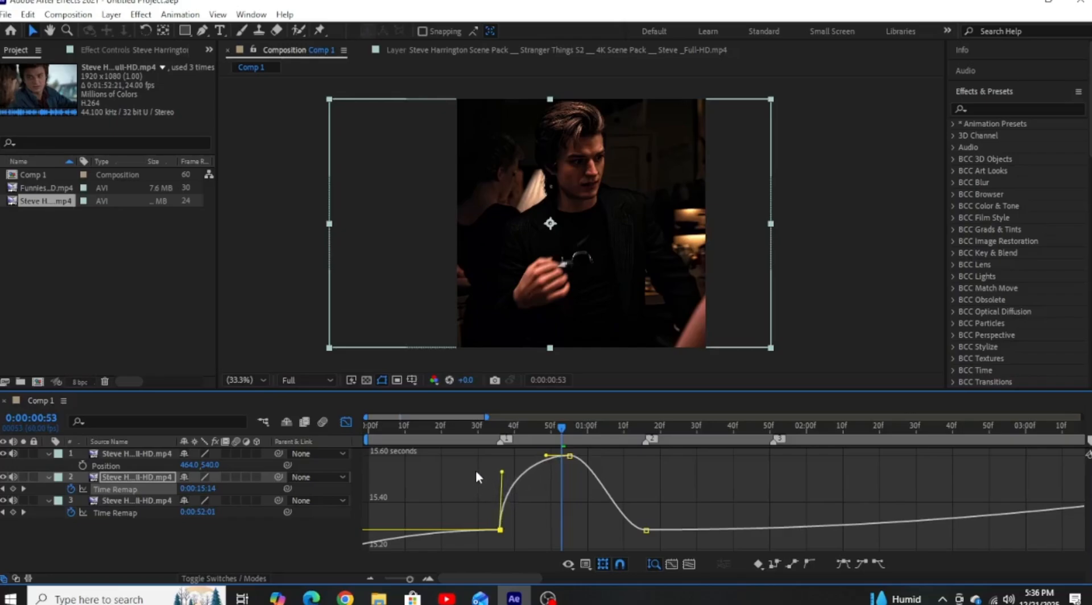
pyautogui.moveTo(622, 533); pyautogui.dragTo(643, 471)
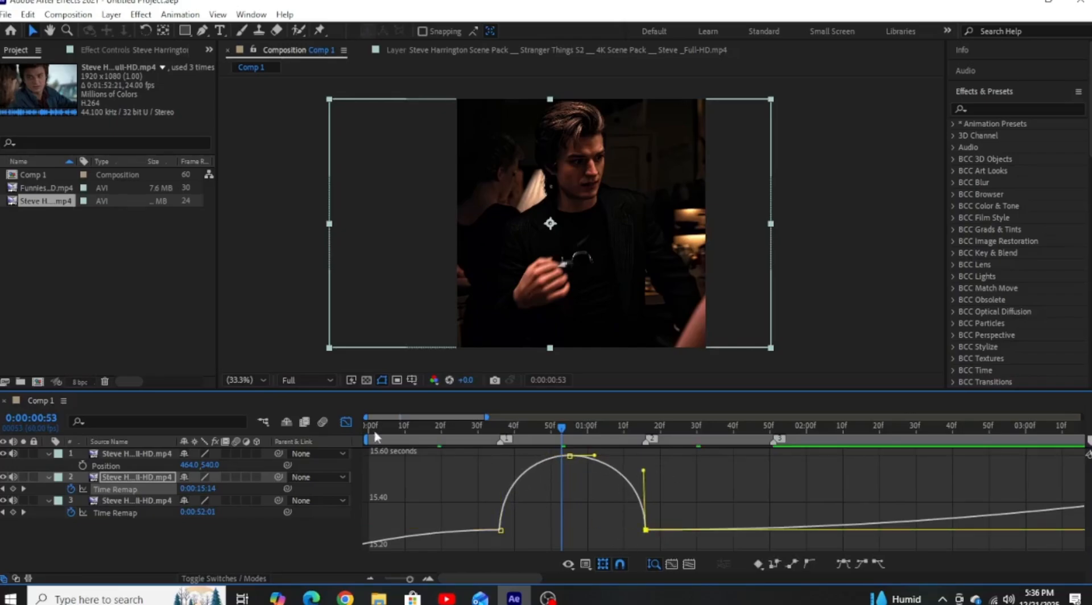
pyautogui.click(344, 422)
# Reveal the Time Remap keyframes of the layer 1 clip and apply Easy Ease to all three.
pyautogui.click(697, 427)
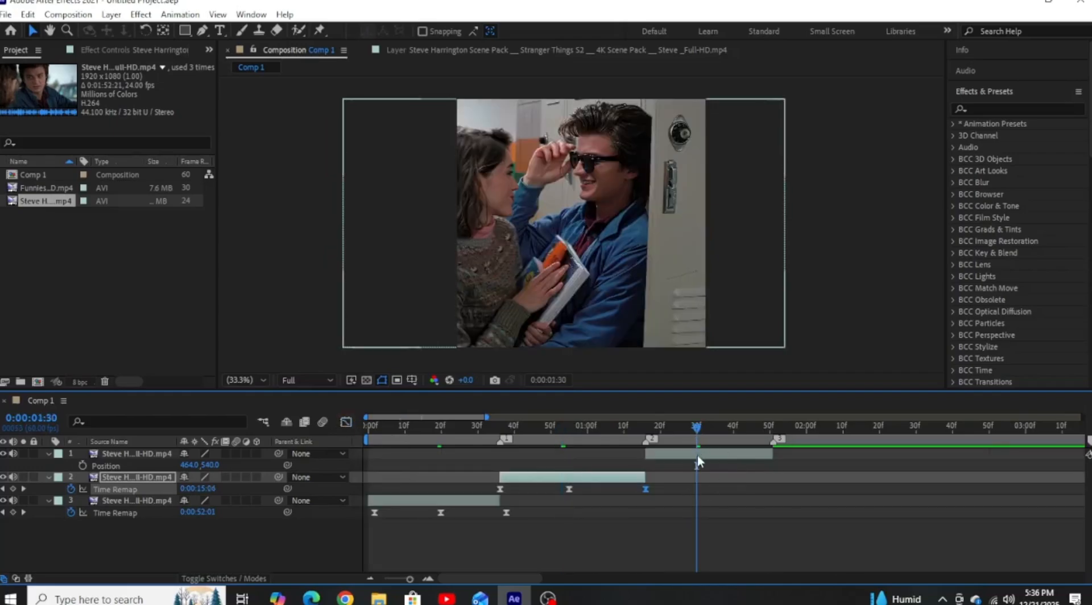
pyautogui.click(698, 455)
pyautogui.hotkey('ctrl', 'alt', 't')
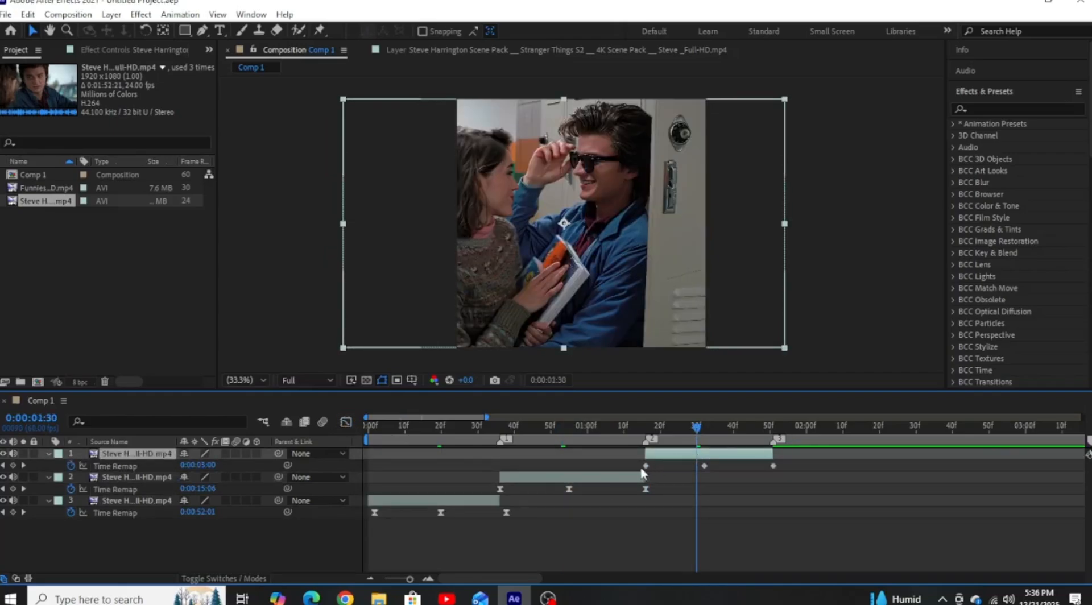
pyautogui.moveTo(627, 461); pyautogui.dragTo(721, 474)
pyautogui.moveTo(793, 476); pyautogui.dragTo(793, 475)
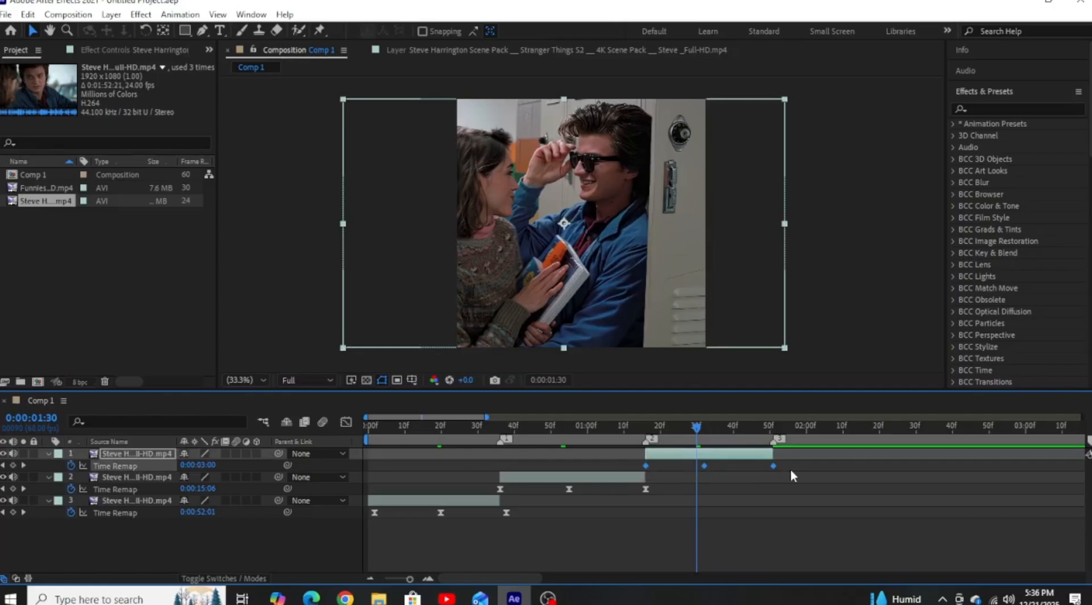
# Shape layer 1's Time Remap value curve into a rounded arch by raising the first and last keyframe handles steeply.
pyautogui.click(346, 421)
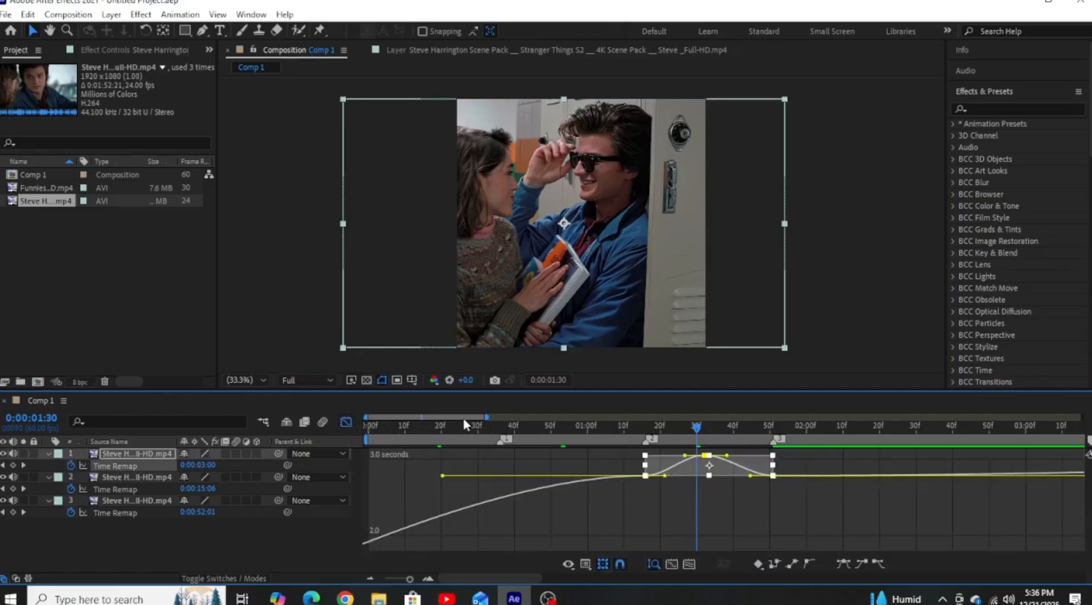
pyautogui.moveTo(463, 416); pyautogui.dragTo(495, 428)
pyautogui.moveTo(441, 488); pyautogui.dragTo(484, 518)
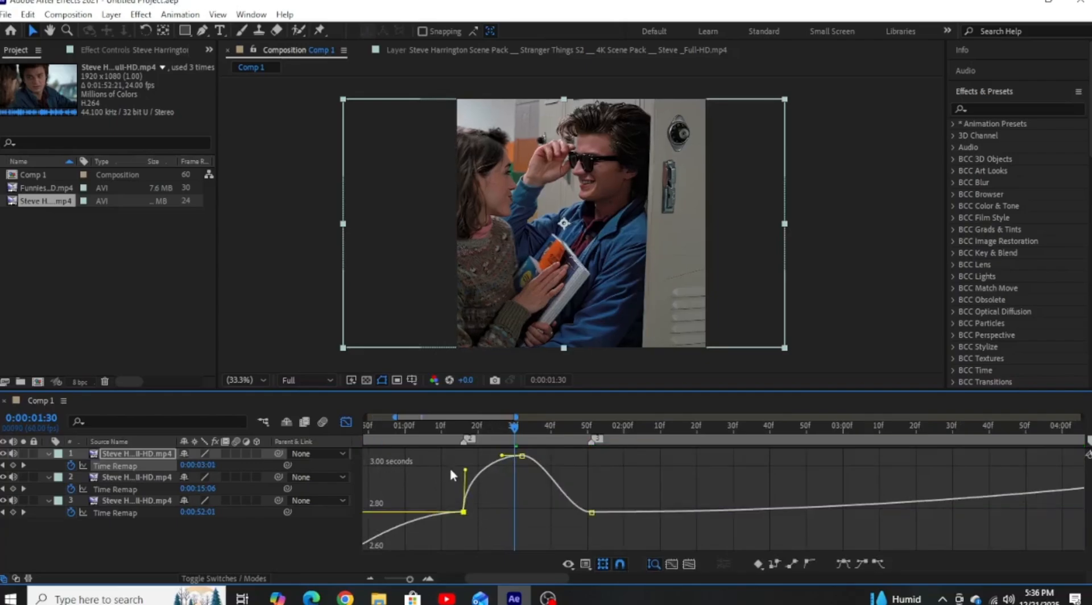
pyautogui.moveTo(605, 502); pyautogui.dragTo(589, 474)
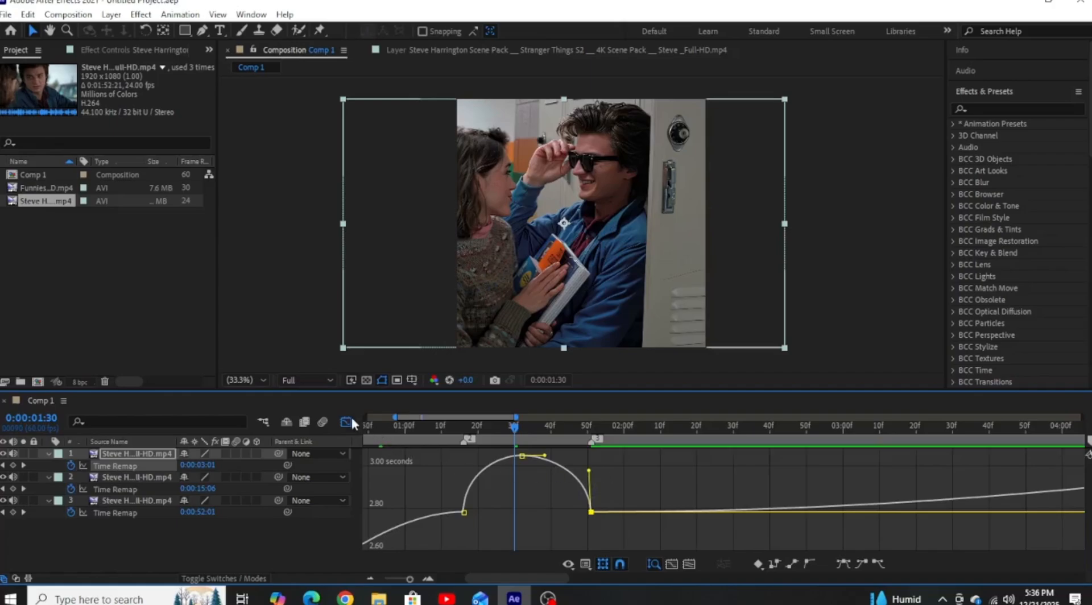
pyautogui.click(346, 421)
# Shift layer 3's three Time Remap keyframes earlier so they align with the clip's start and end, and scrub through the clip.
pyautogui.click(405, 426)
pyautogui.moveTo(365, 435); pyautogui.dragTo(408, 430)
pyautogui.moveTo(524, 515); pyautogui.dragTo(368, 515)
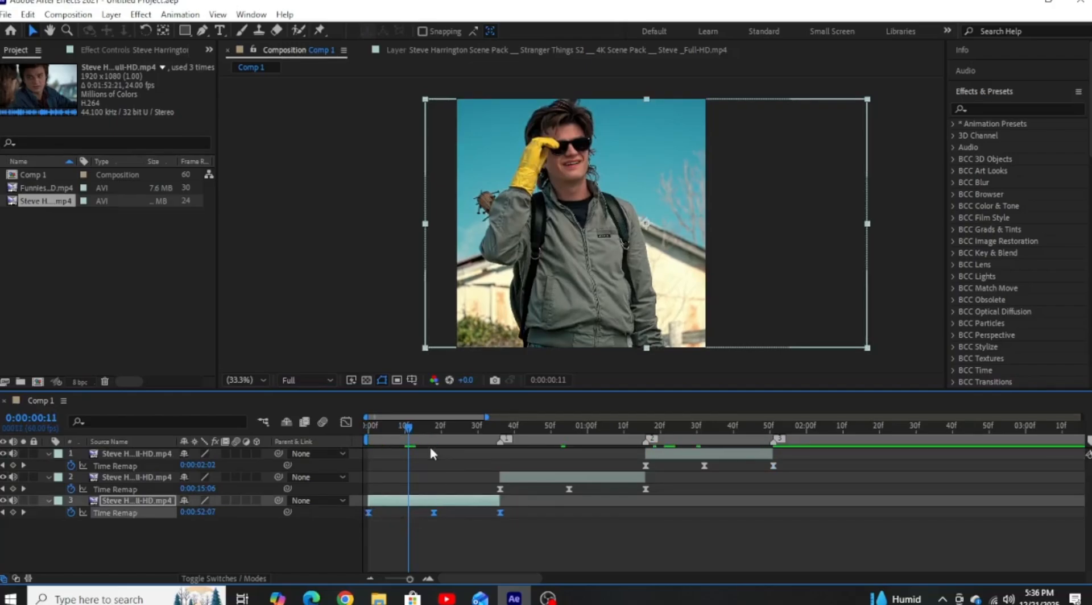
pyautogui.moveTo(430, 429); pyautogui.dragTo(379, 407)
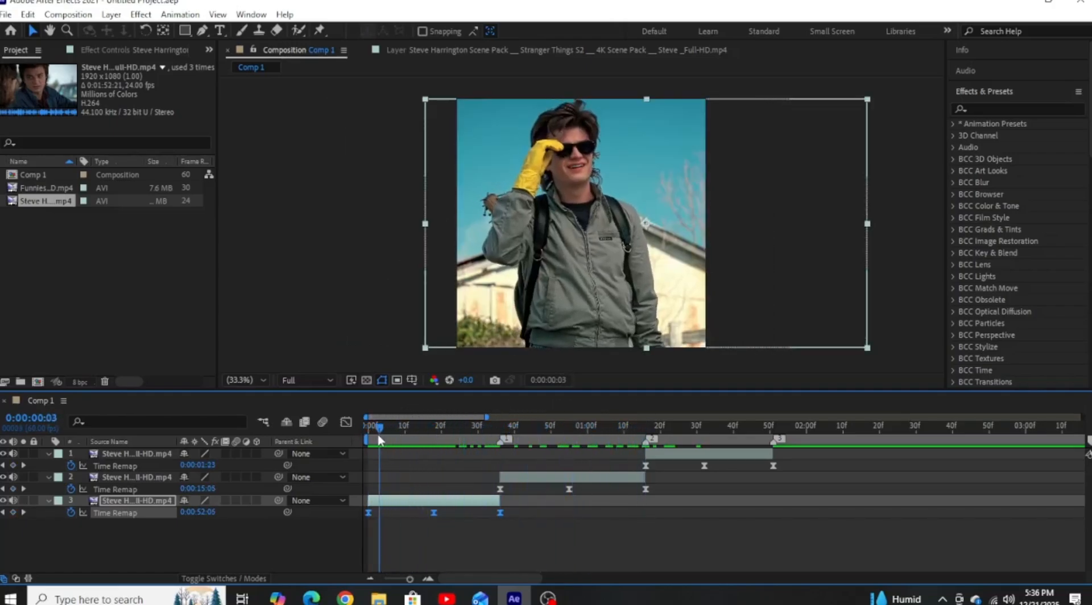
# Collapse all three layers, select them together and enable motion blur and frame blending on them.
pyautogui.click(49, 500)
pyautogui.click(49, 477)
pyautogui.click(49, 455)
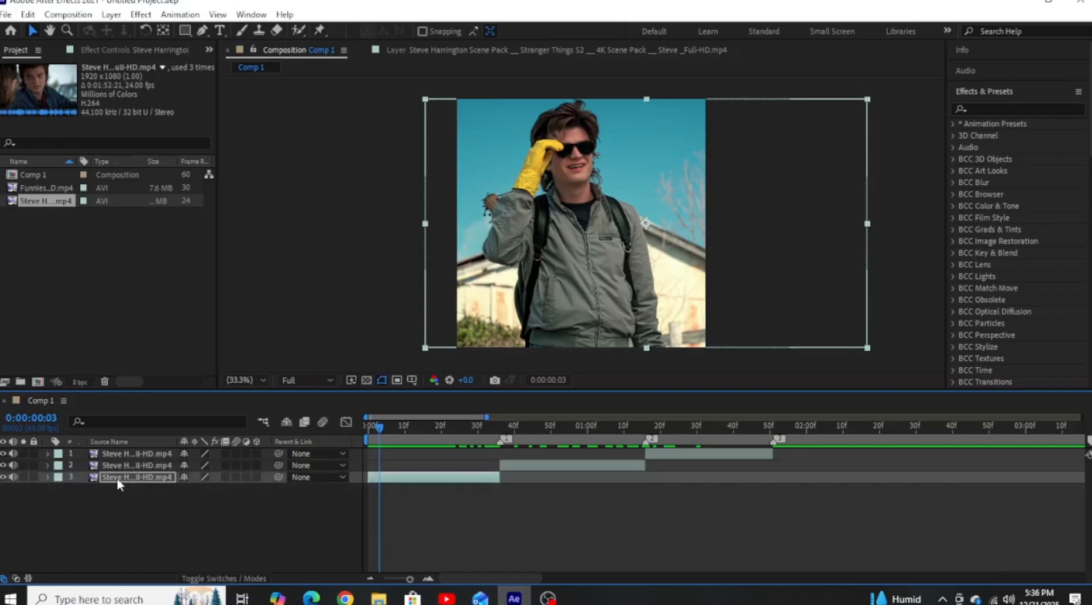
pyautogui.click(118, 477)
pyautogui.click(118, 477)
pyautogui.keyDown('shift'); pyautogui.click(124, 466); pyautogui.keyUp('shift')
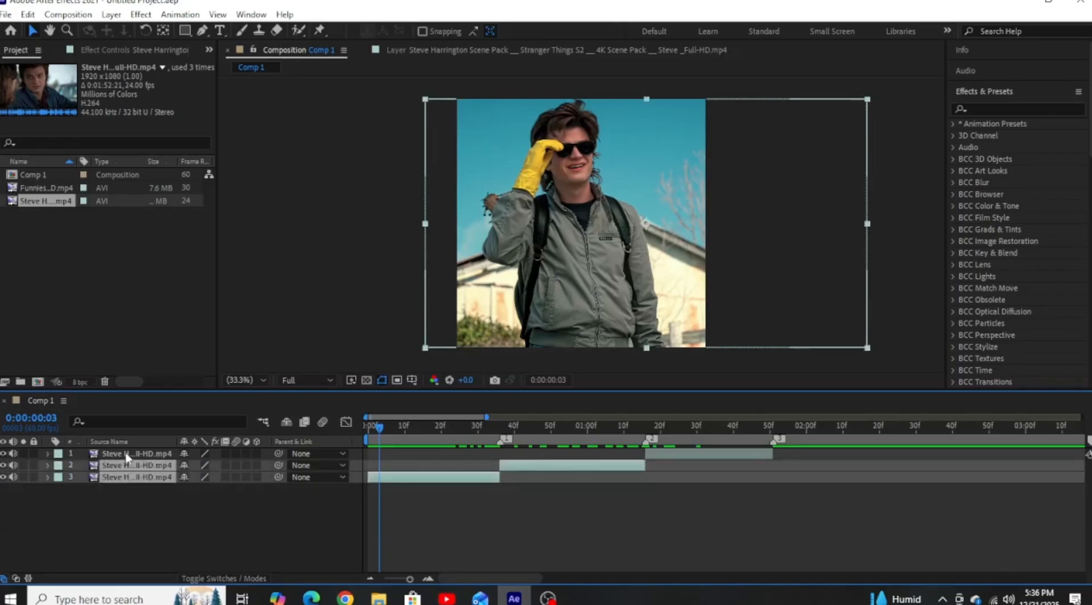
pyautogui.keyDown('shift'); pyautogui.click(126, 455); pyautogui.keyUp('shift')
pyautogui.click(235, 453)
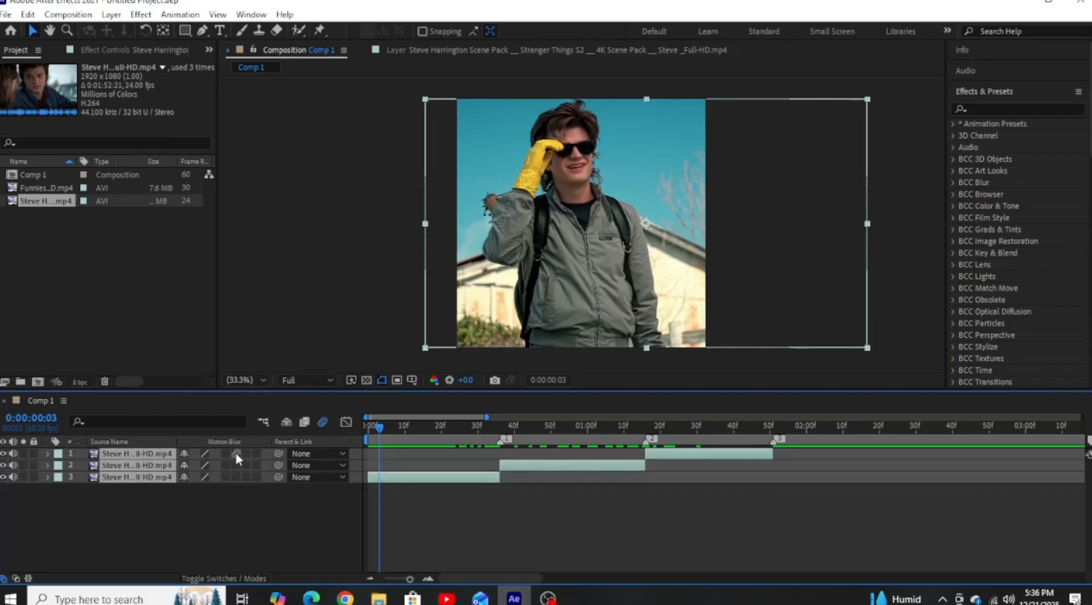
pyautogui.click(225, 454)
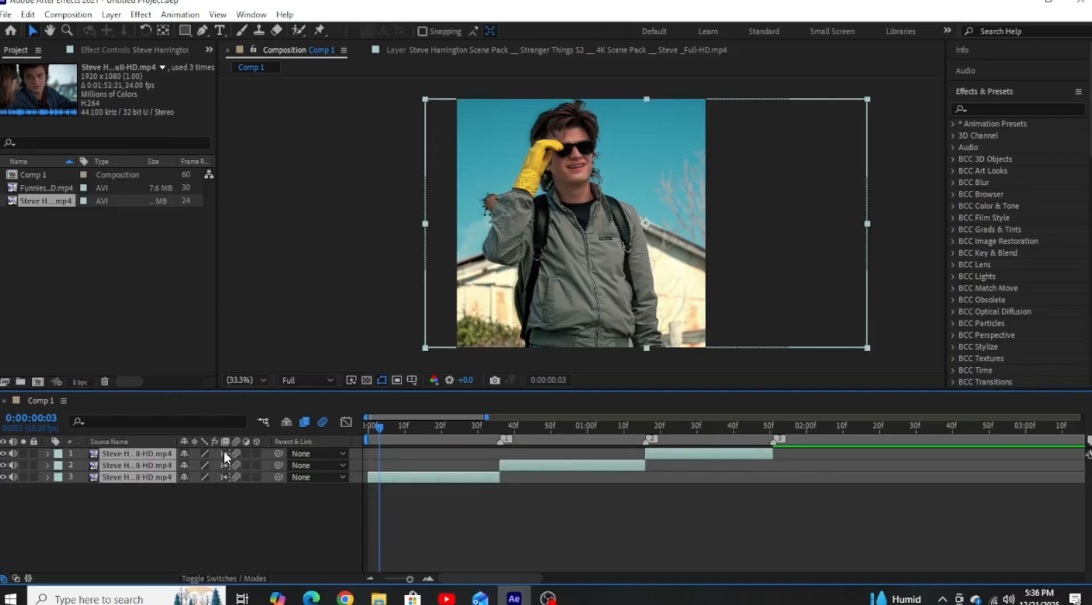
# Preview the composition from 0:00:00:00 and return to its start.
pyautogui.moveTo(373, 431); pyautogui.dragTo(359, 425)
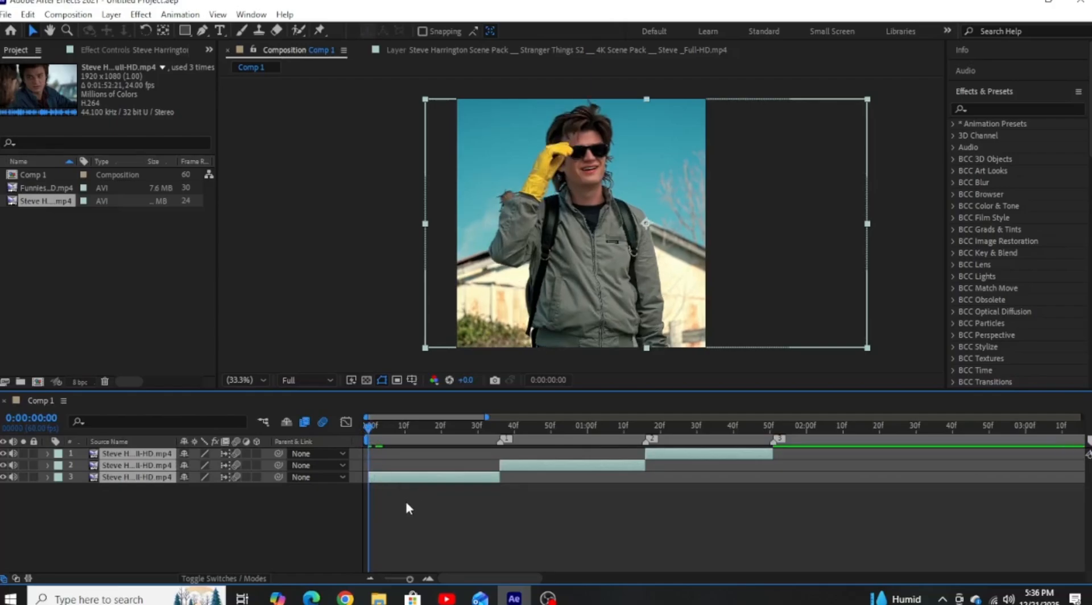
pyautogui.press('space')
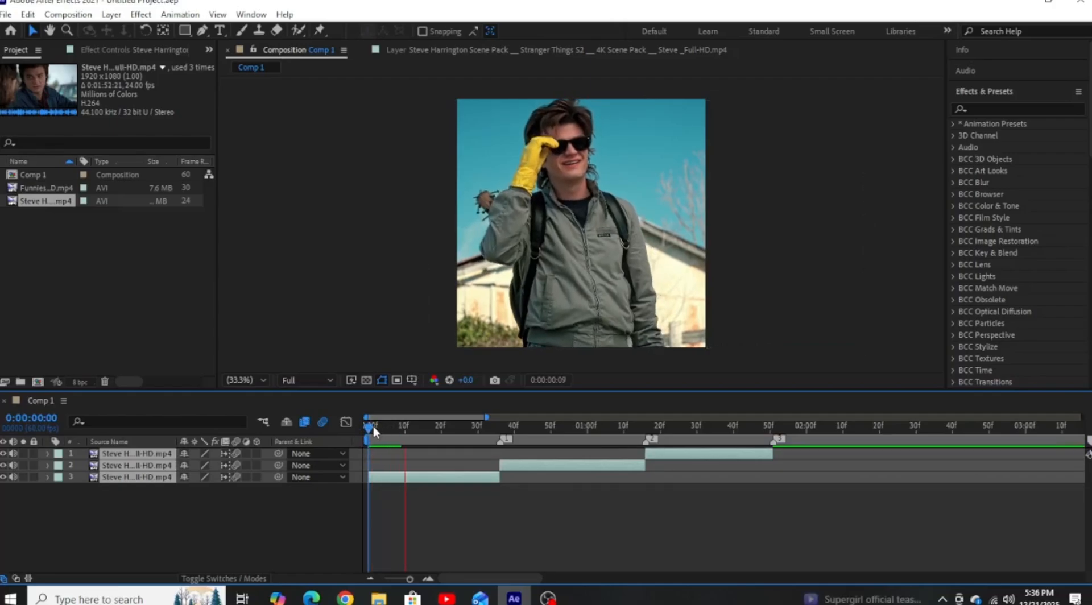
pyautogui.moveTo(373, 427)
pyautogui.mouseDown()
pyautogui.moveTo(453, 428)
pyautogui.moveTo(359, 427)
pyautogui.mouseUp()
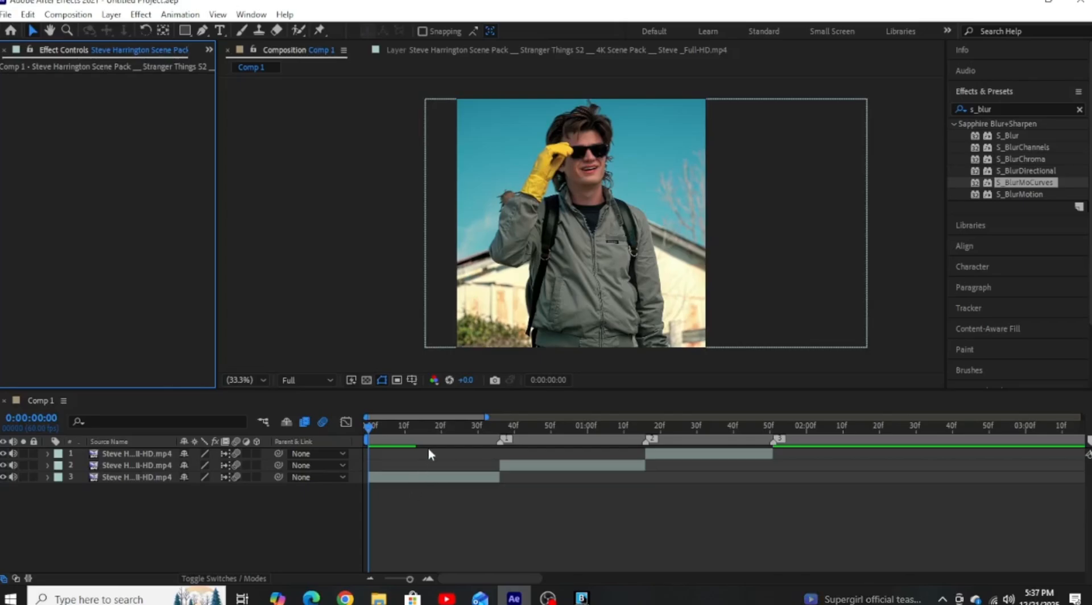
# Pre-compose the layer 3 clip, moving all attributes into the new composition.
pyautogui.click(434, 429)
pyautogui.moveTo(447, 437); pyautogui.dragTo(430, 419)
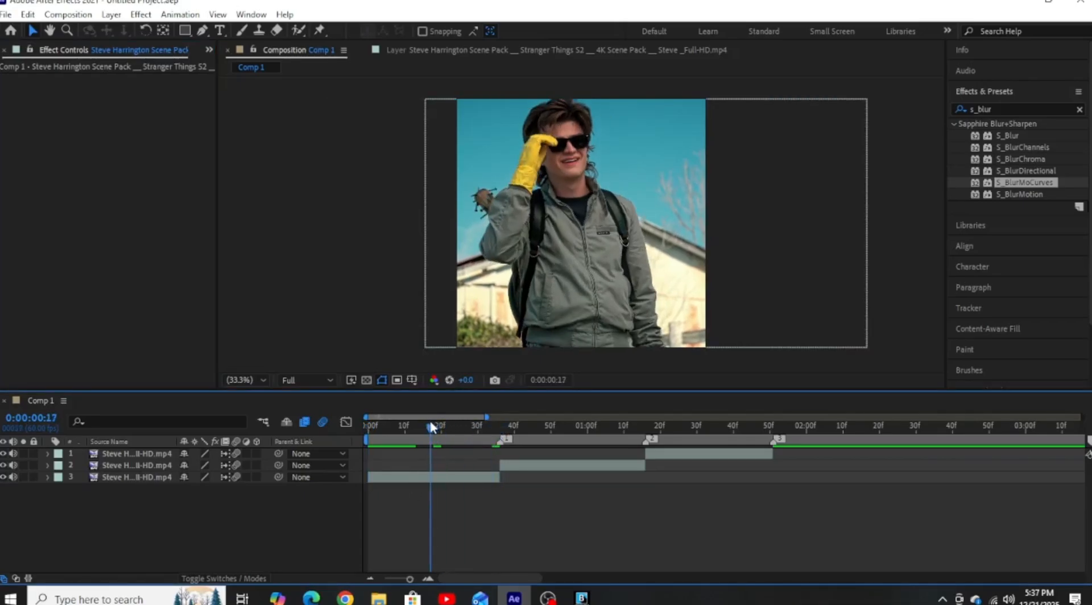
pyautogui.rightClick(430, 482)
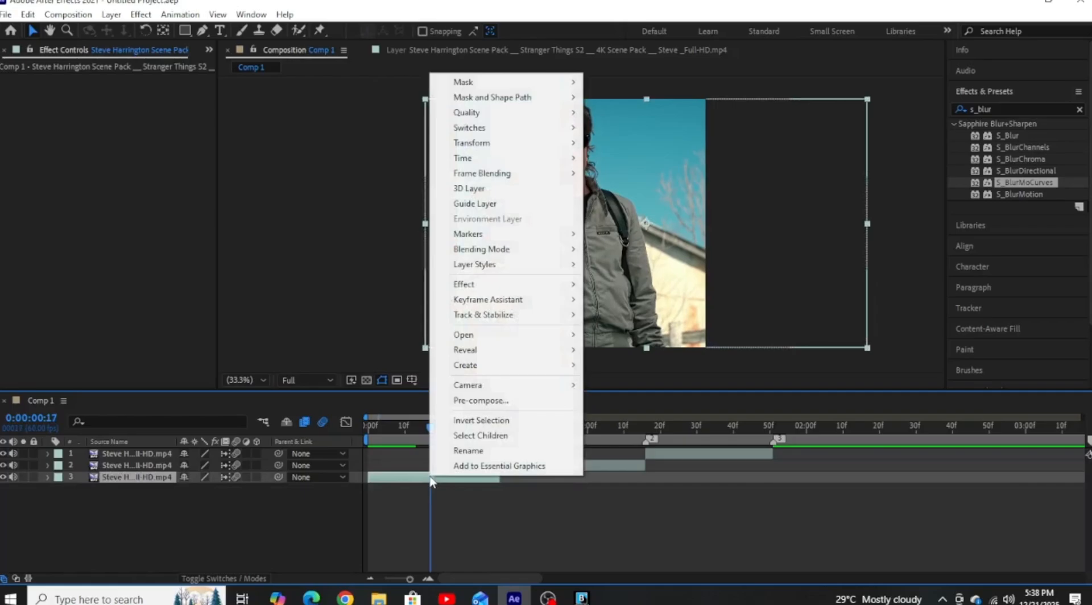
pyautogui.click(479, 401)
pyautogui.click(430, 302)
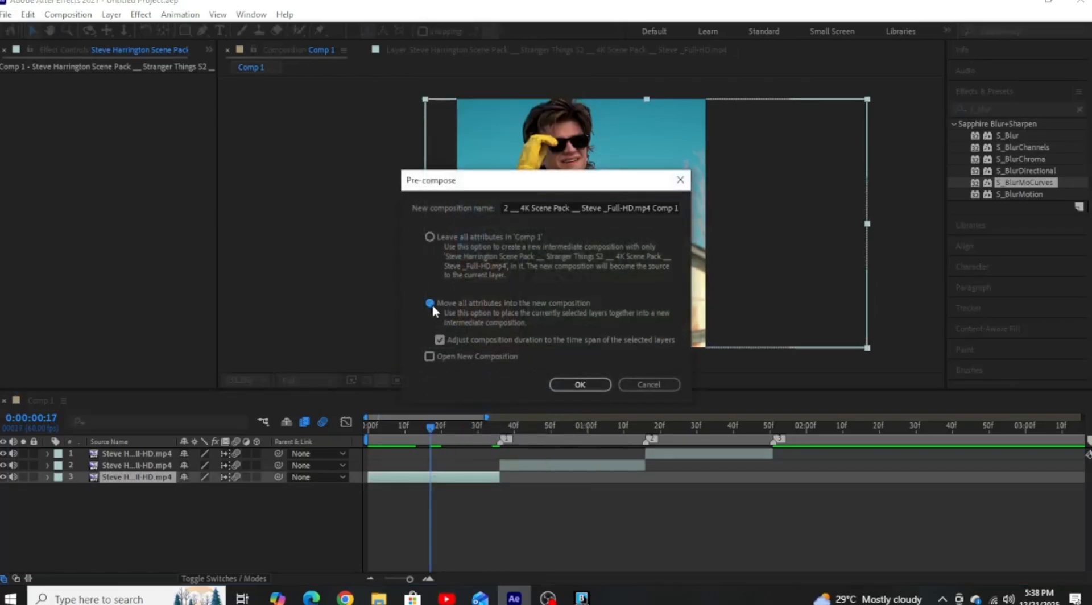
pyautogui.click(575, 385)
# Pre-compose the layer 2 clip, moving all attributes into the new composition.
pyautogui.click(569, 426)
pyautogui.click(569, 465)
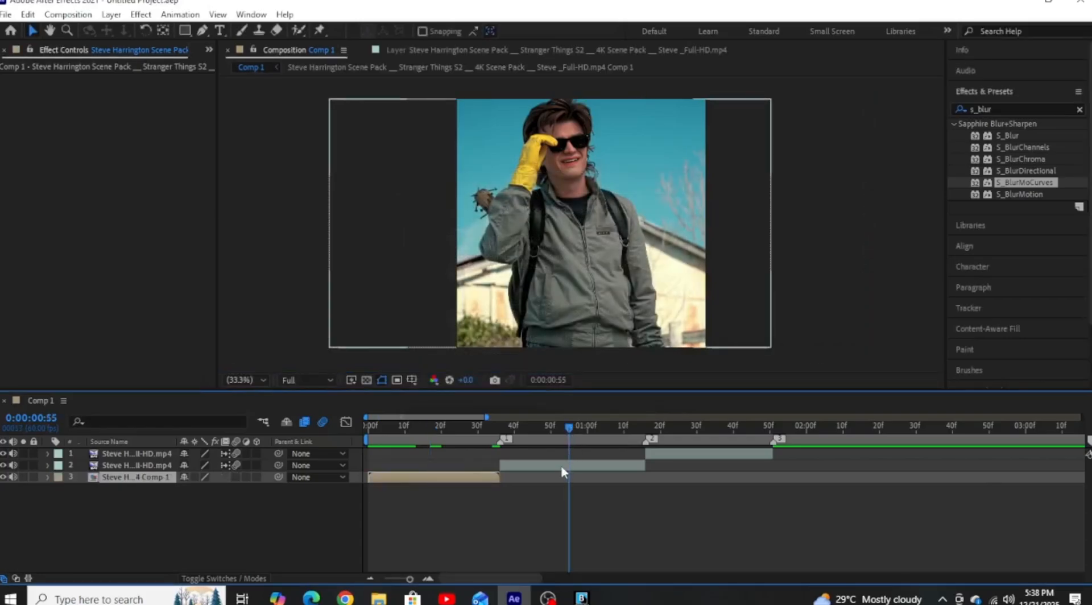
pyautogui.rightClick(563, 465)
pyautogui.click(603, 388)
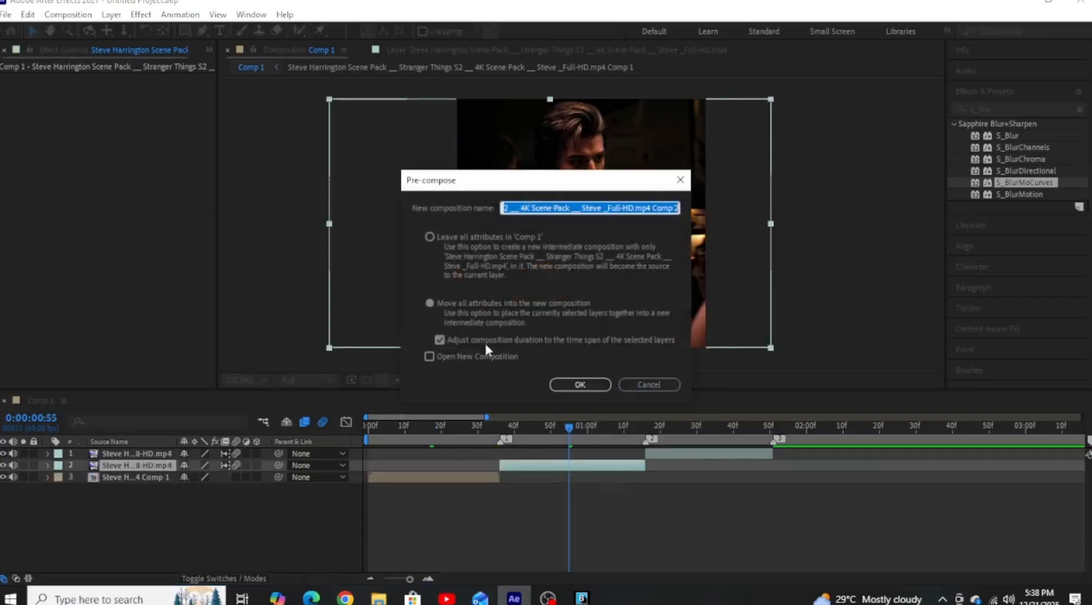
pyautogui.click(431, 304)
pyautogui.click(581, 385)
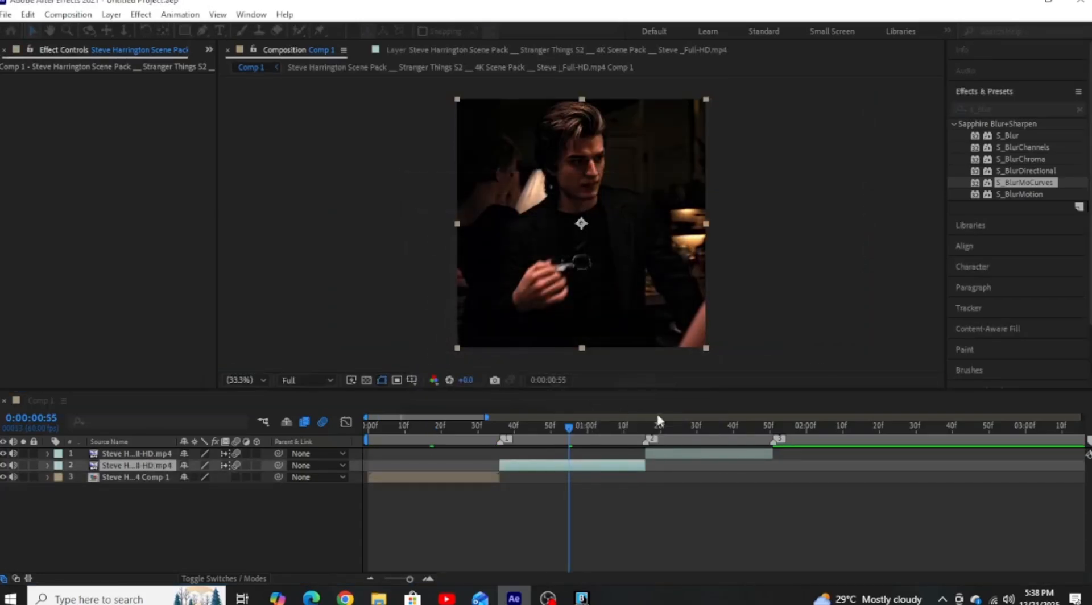
# Pre-compose the layer 1 clip, moving all attributes into the new composition.
pyautogui.click(685, 426)
pyautogui.rightClick(688, 453)
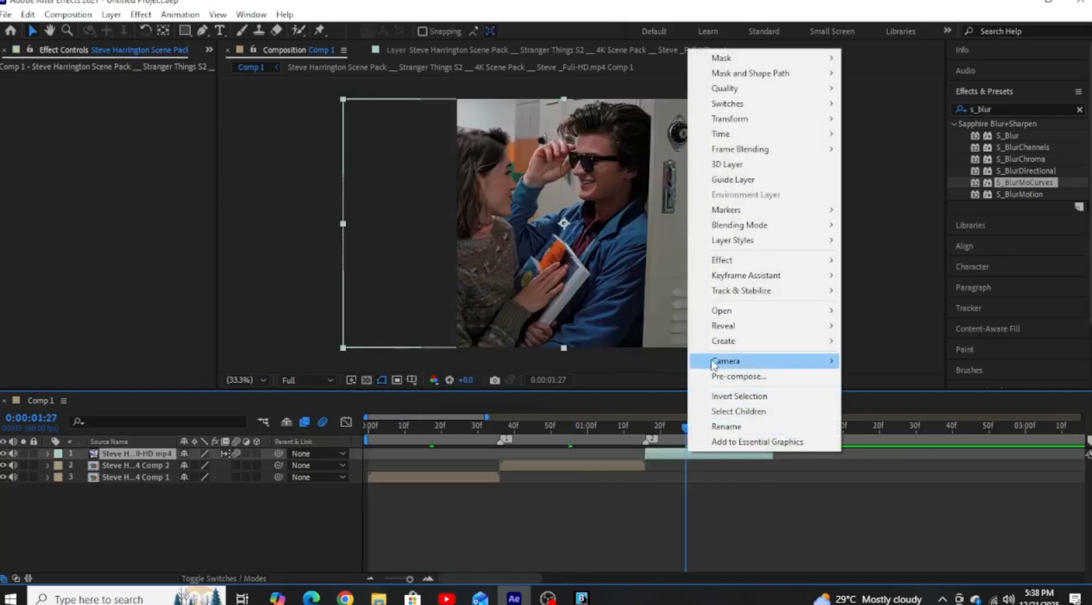
pyautogui.click(739, 376)
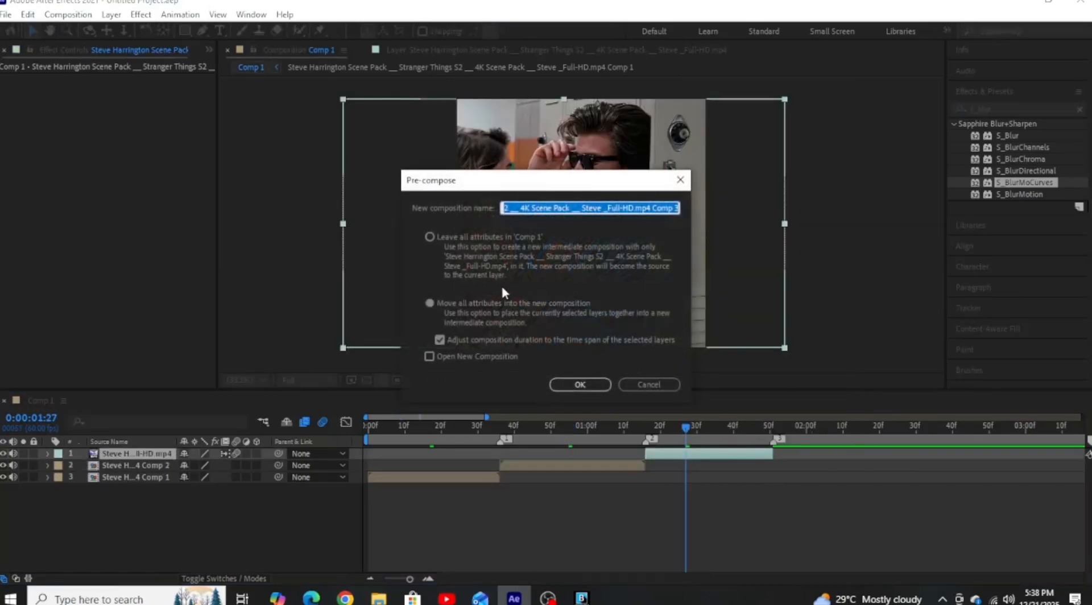
pyautogui.click(429, 303)
pyautogui.click(581, 385)
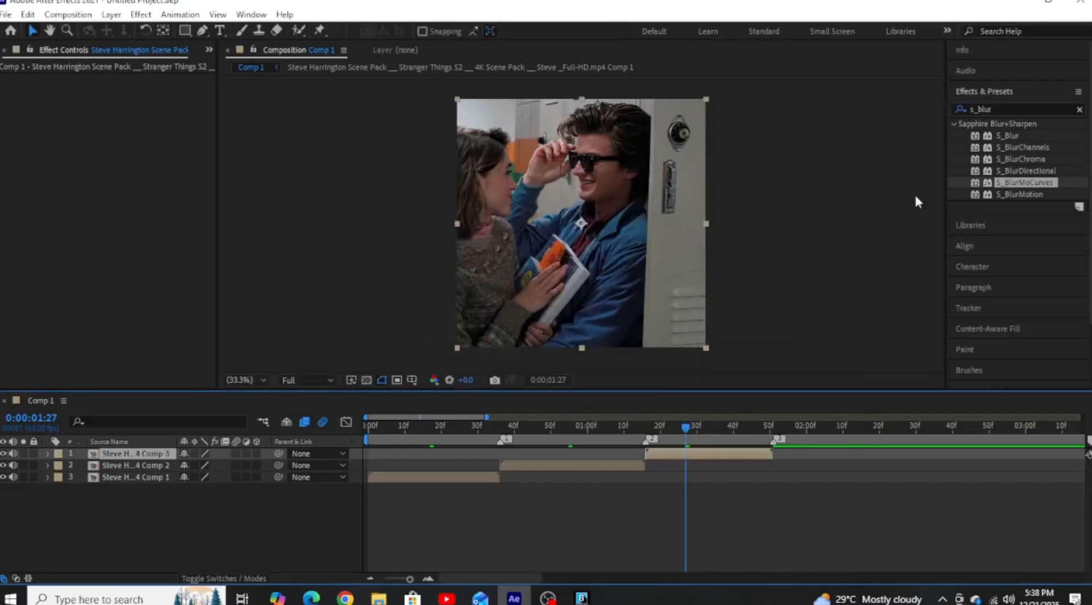
# Search the effects for s_blur and apply S_BlurMoCurves to the layer 3 clip with the playhead at 0:00:00:00.
pyautogui.click(992, 108)
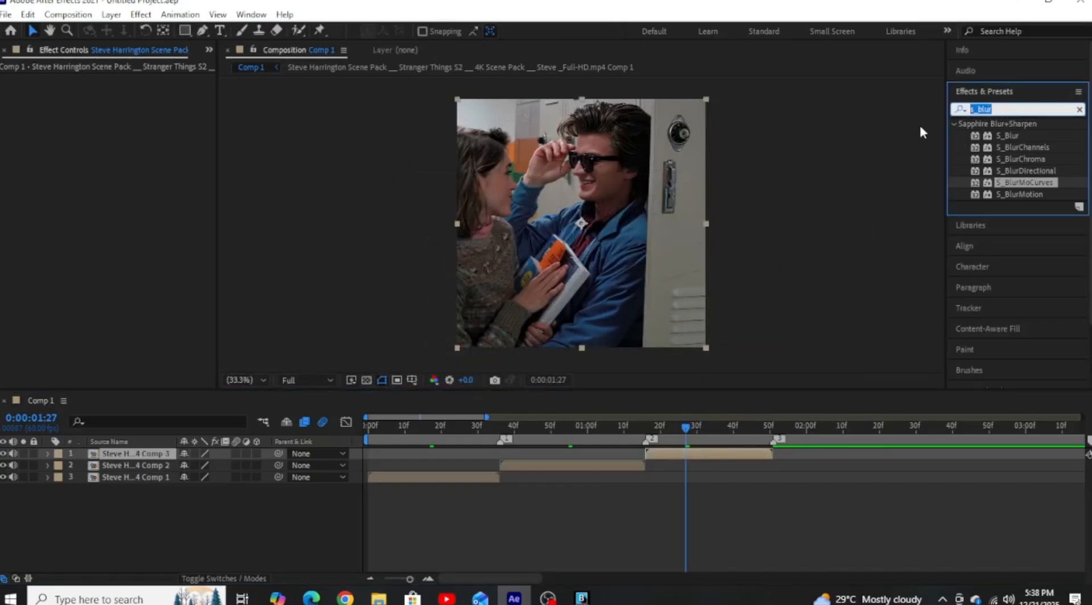
pyautogui.press('BackSpace')
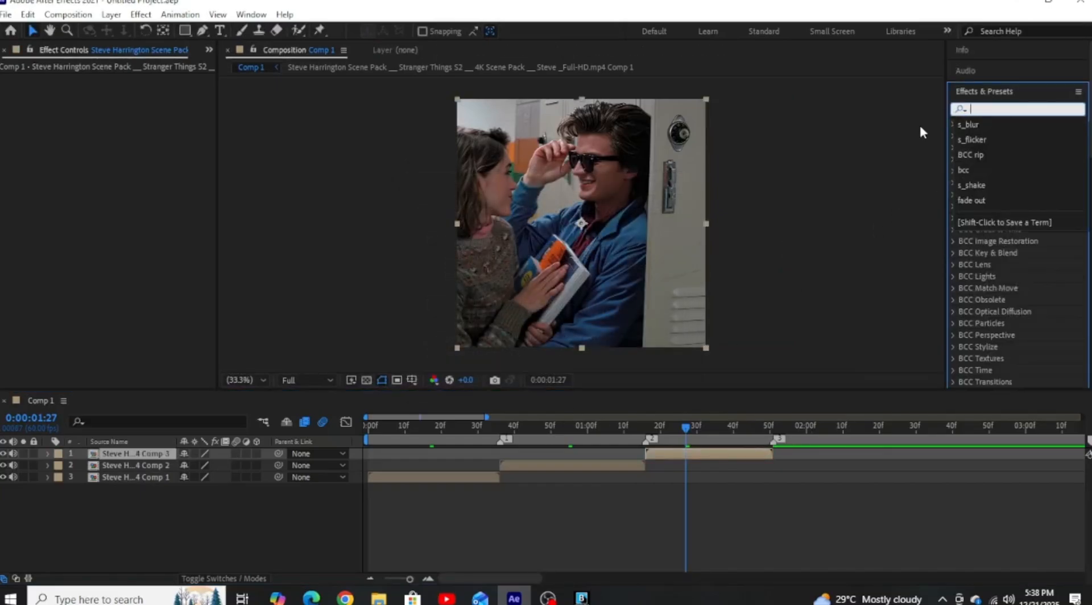
pyautogui.moveTo(414, 427); pyautogui.dragTo(366, 431)
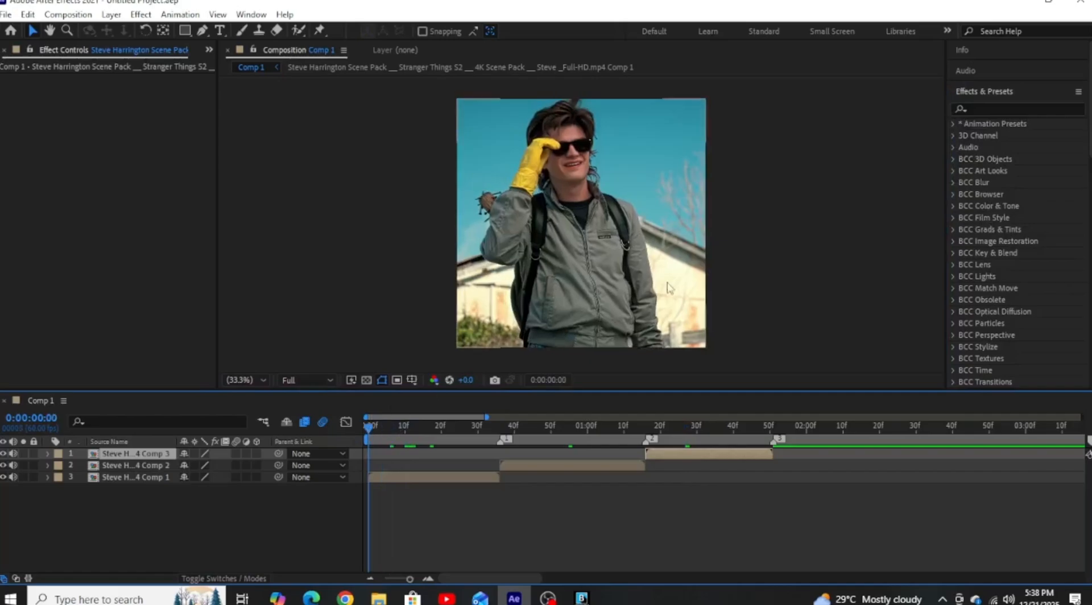
pyautogui.click(978, 108)
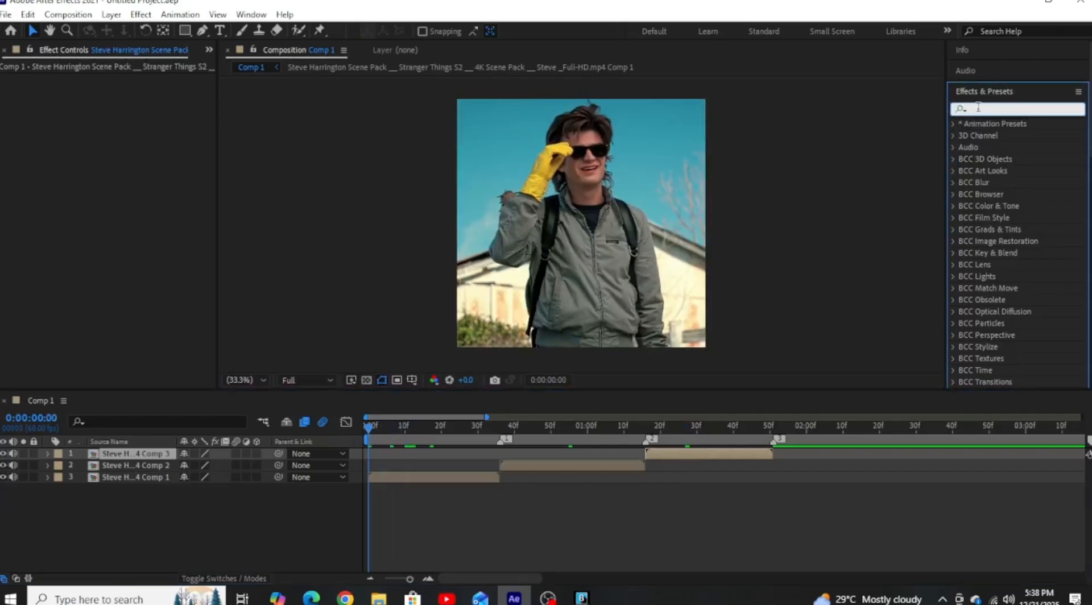
pyautogui.write('s')
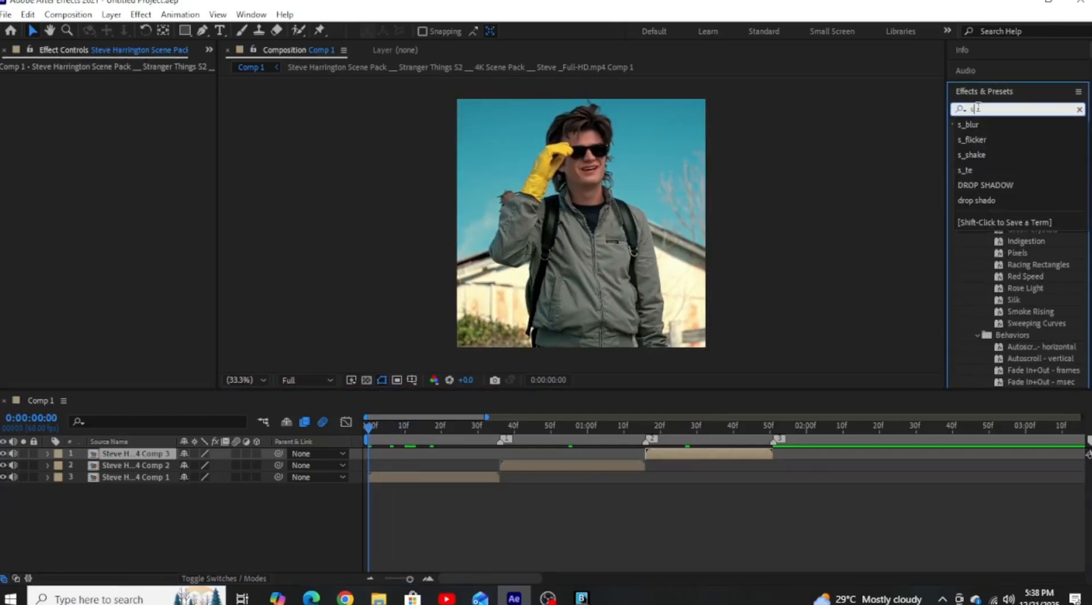
pyautogui.write('_')
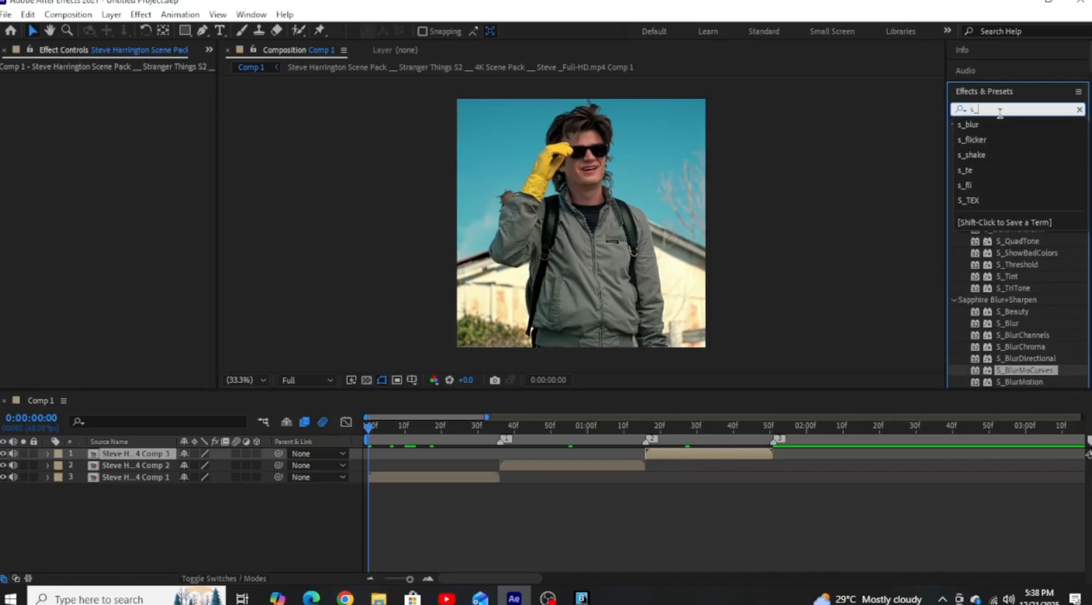
pyautogui.write('blur')
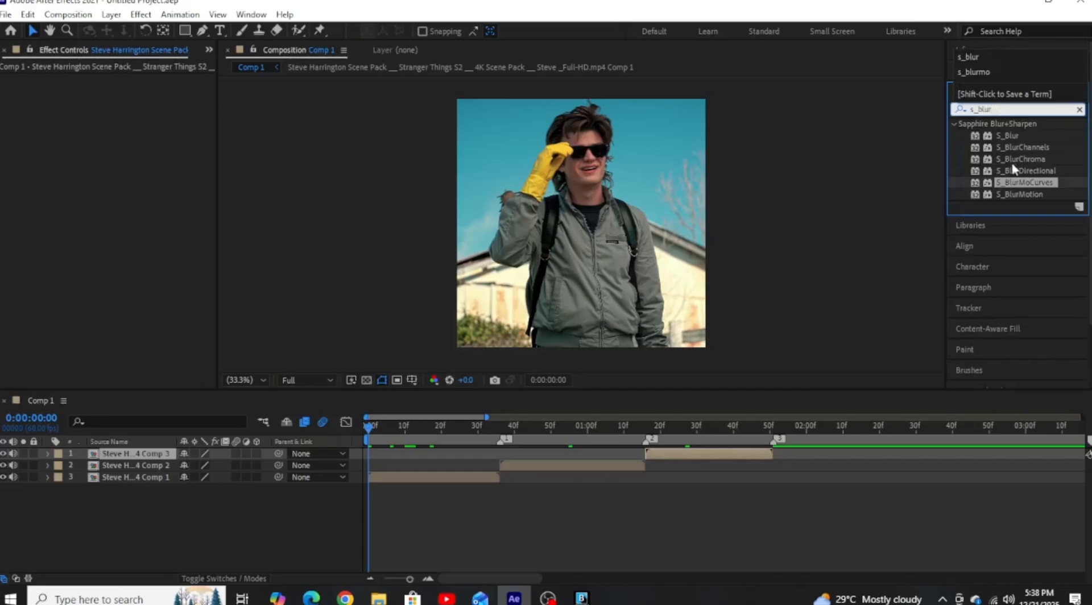
pyautogui.moveTo(1018, 183); pyautogui.dragTo(445, 477)
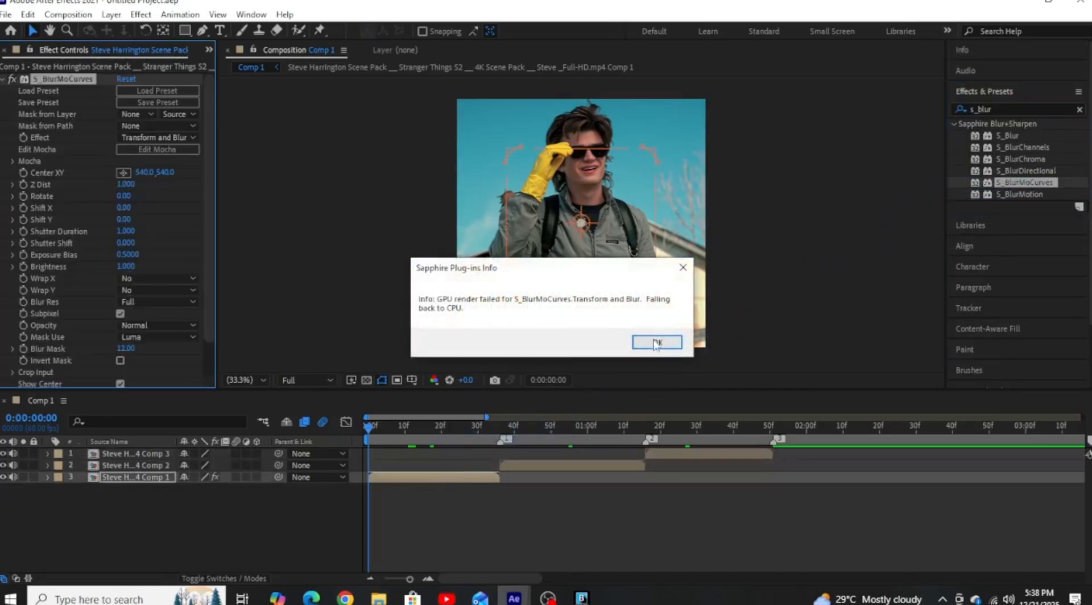
pyautogui.click(657, 343)
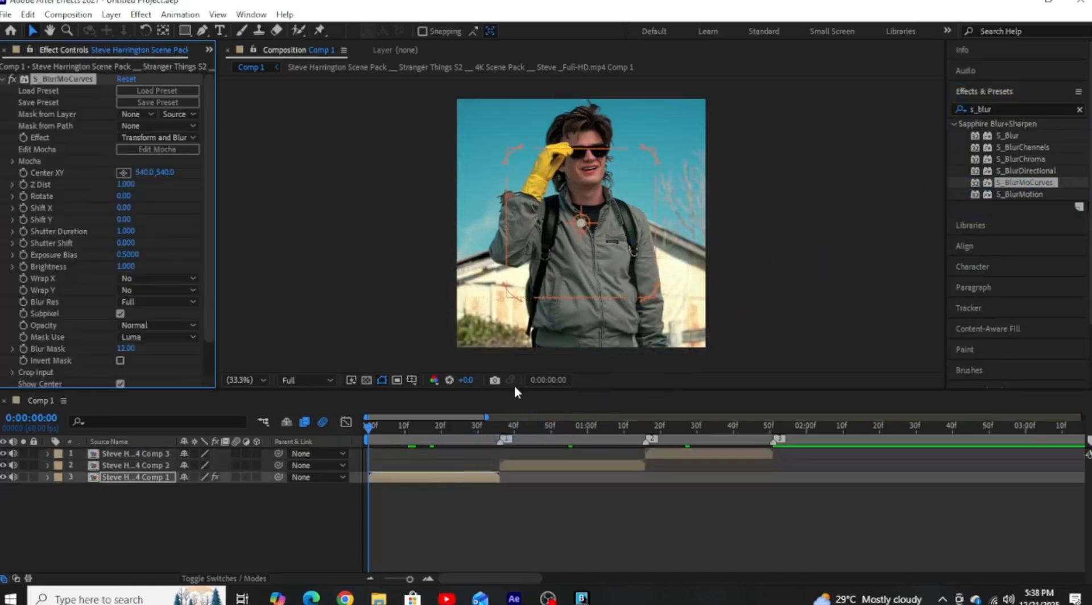
# Add S_BlurMoCurves Z Dist keyframes on the layer 3 clip at 0:00:00:00 and 0:00:00:36.
pyautogui.click(370, 432)
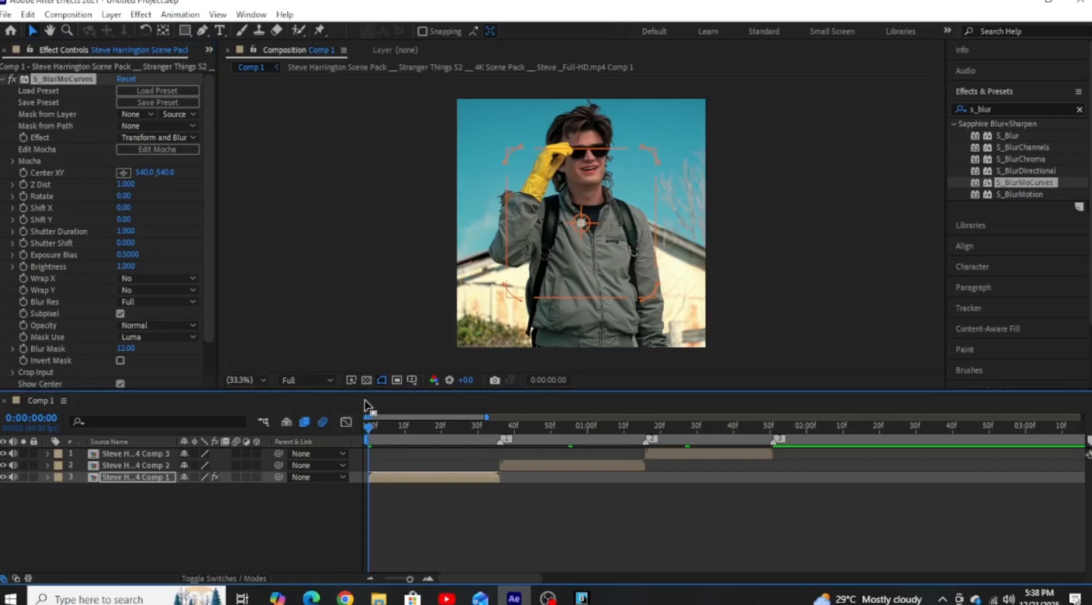
pyautogui.click(24, 186)
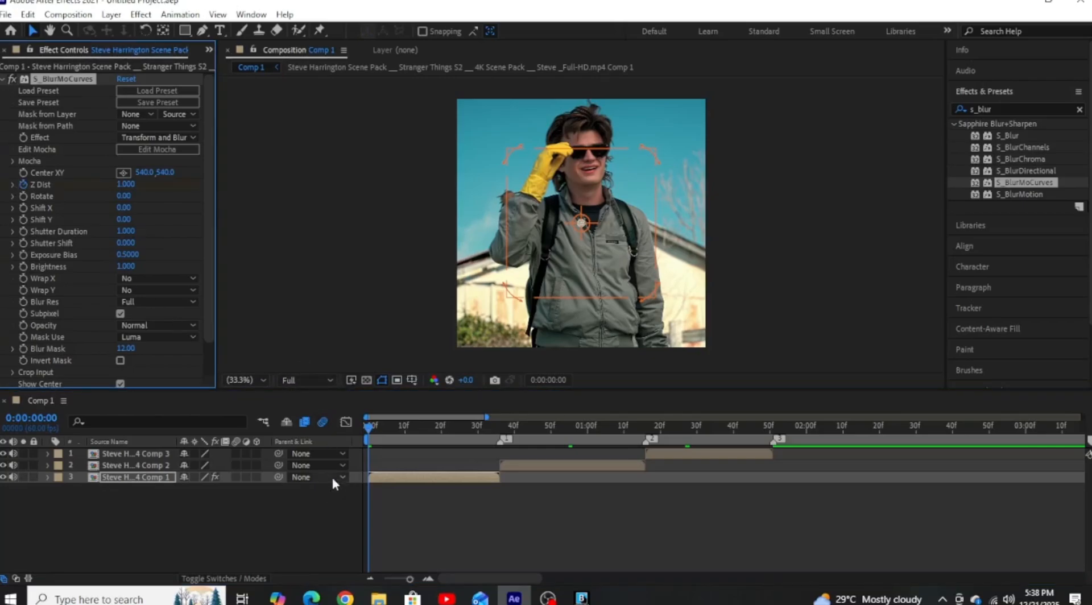
pyautogui.click(500, 428)
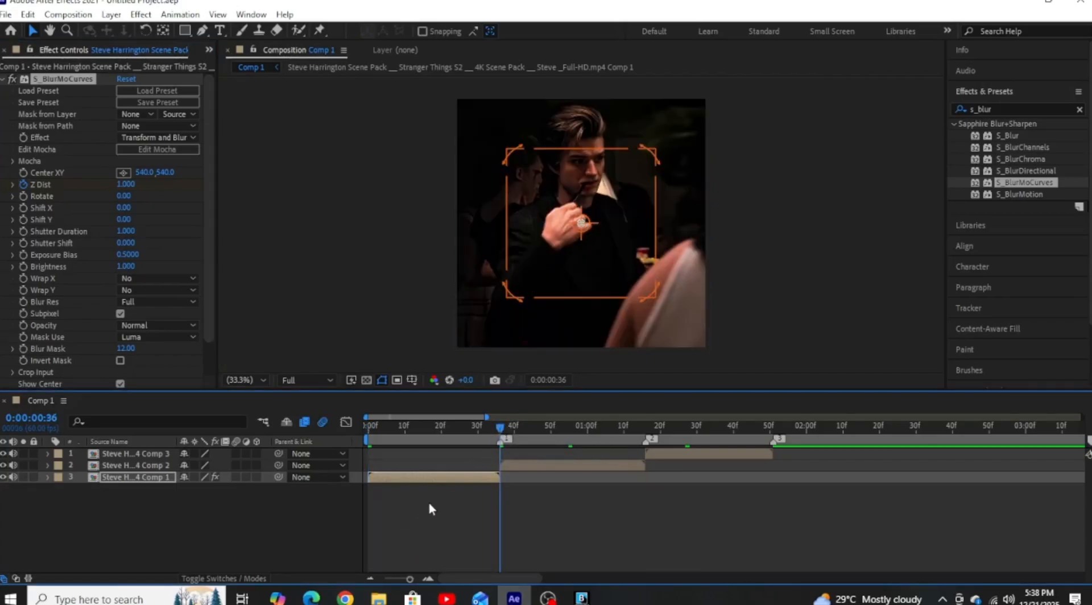
pyautogui.press('u')
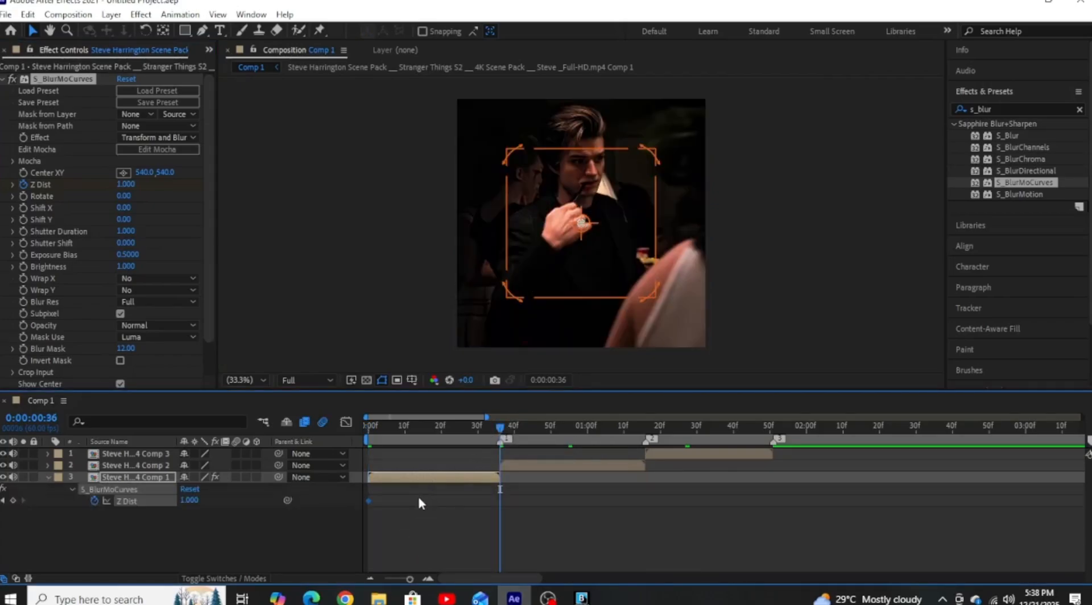
pyautogui.click(14, 502)
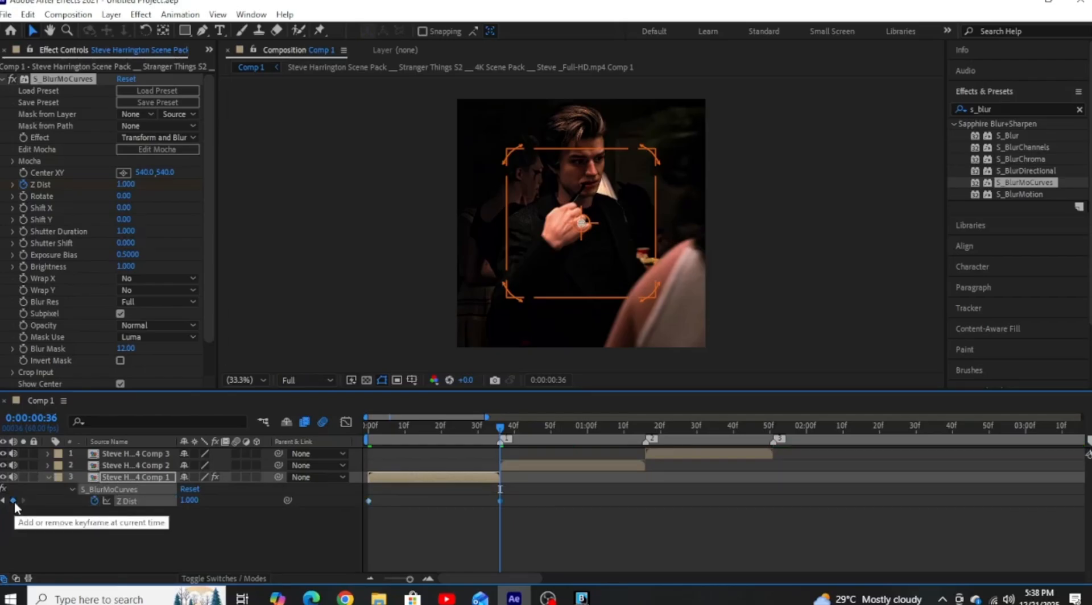
# Apply Easy Ease to both Z Dist keyframes of the layer 3 clip and show their value graph.
pyautogui.click(438, 426)
pyautogui.moveTo(516, 499); pyautogui.dragTo(353, 500)
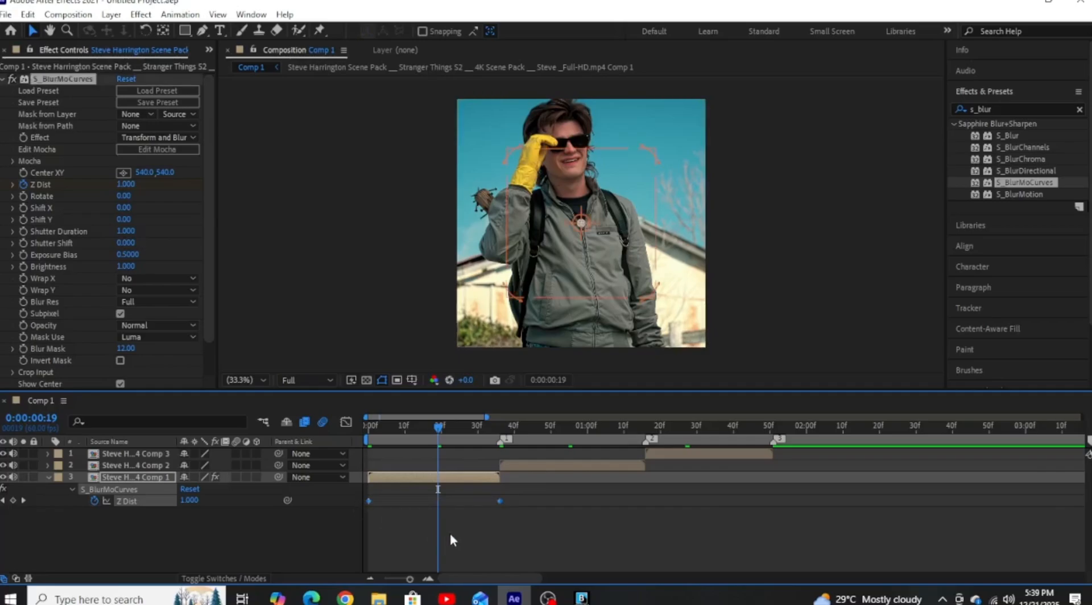
pyautogui.press('F9')
pyautogui.click(347, 423)
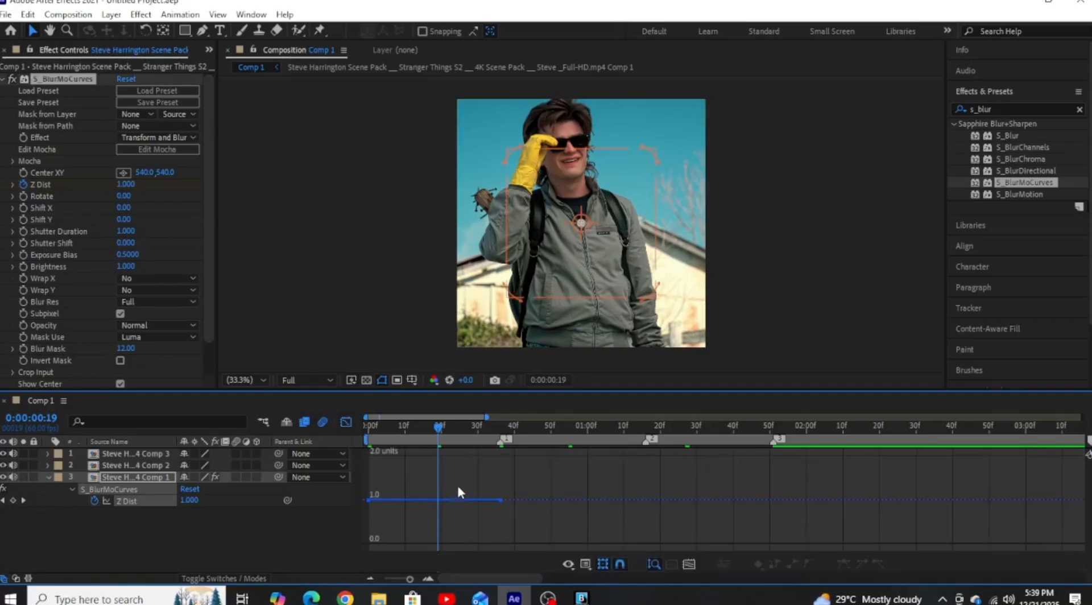
# Shape the Z Dist value graph into a symmetrical U-shaped dip reaching about 0.69 midway, then close the graph view.
pyautogui.moveTo(494, 497); pyautogui.dragTo(517, 517)
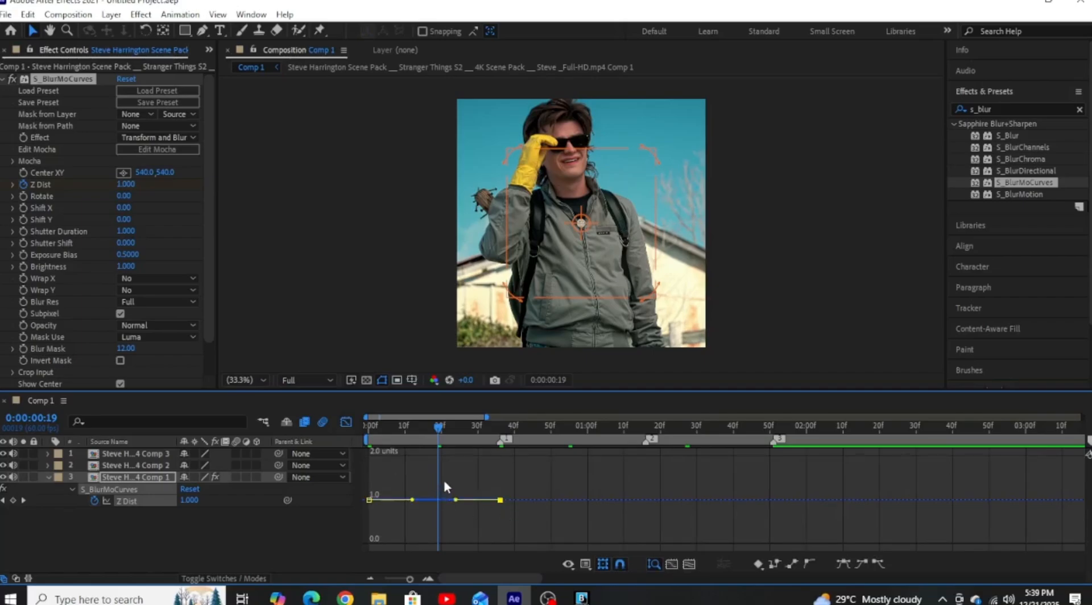
pyautogui.moveTo(456, 500); pyautogui.dragTo(505, 527)
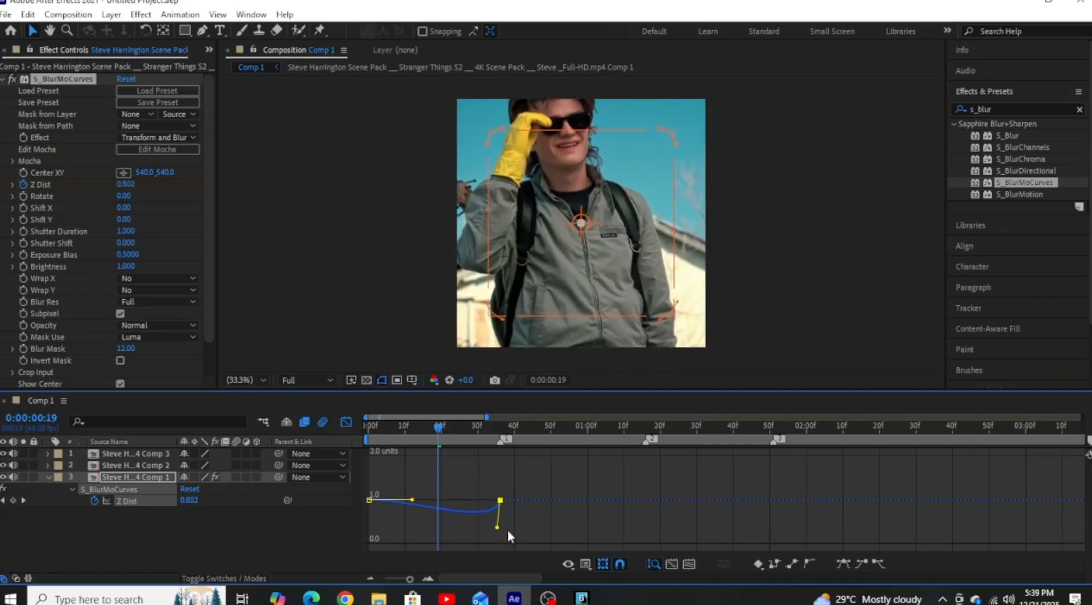
pyautogui.moveTo(411, 456); pyautogui.dragTo(372, 512)
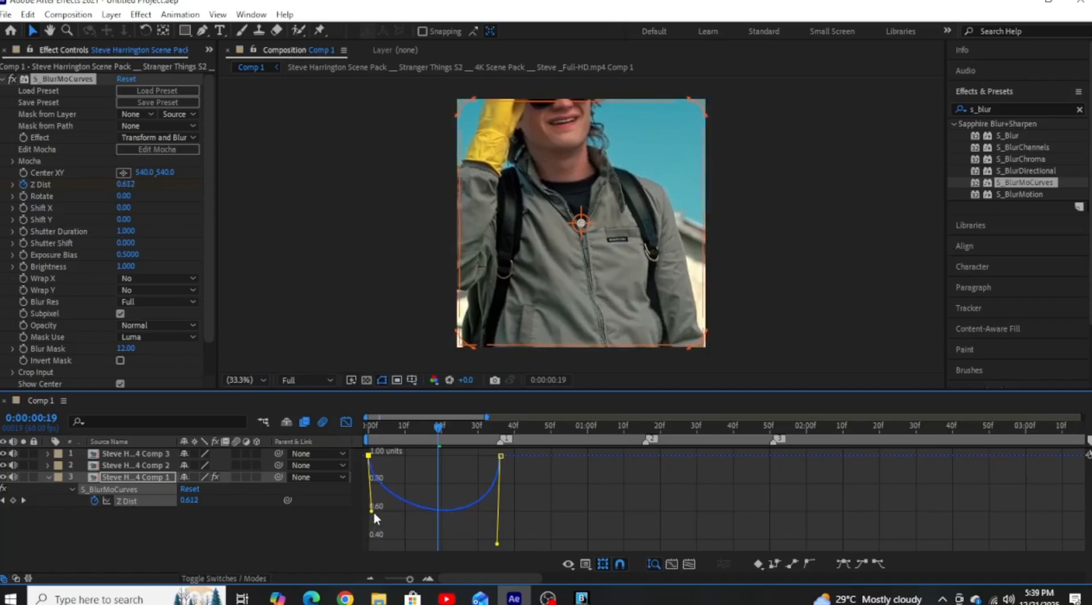
pyautogui.click(494, 535)
pyautogui.moveTo(487, 454); pyautogui.dragTo(519, 468)
pyautogui.moveTo(498, 545); pyautogui.dragTo(508, 516)
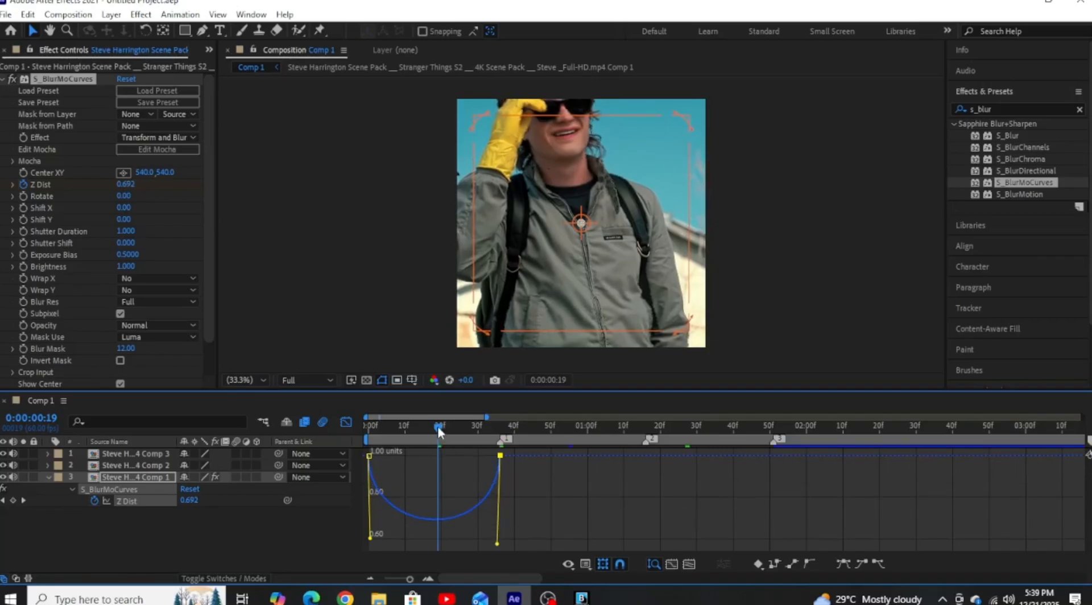
pyautogui.moveTo(439, 433)
pyautogui.mouseDown()
pyautogui.moveTo(364, 431)
pyautogui.moveTo(460, 431)
pyautogui.mouseUp()
pyautogui.click(435, 426)
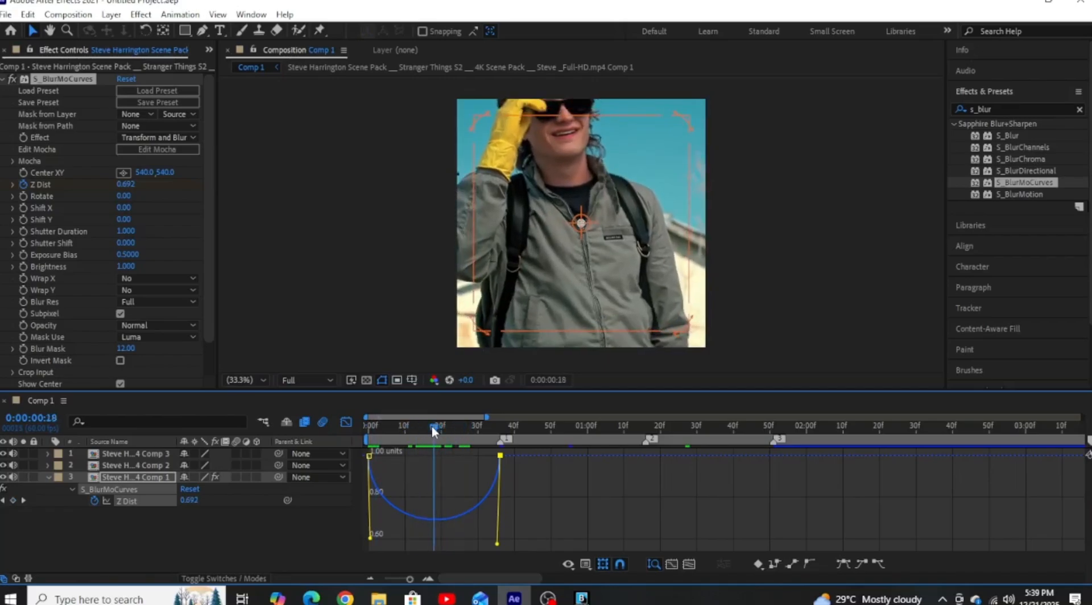
pyautogui.click(343, 422)
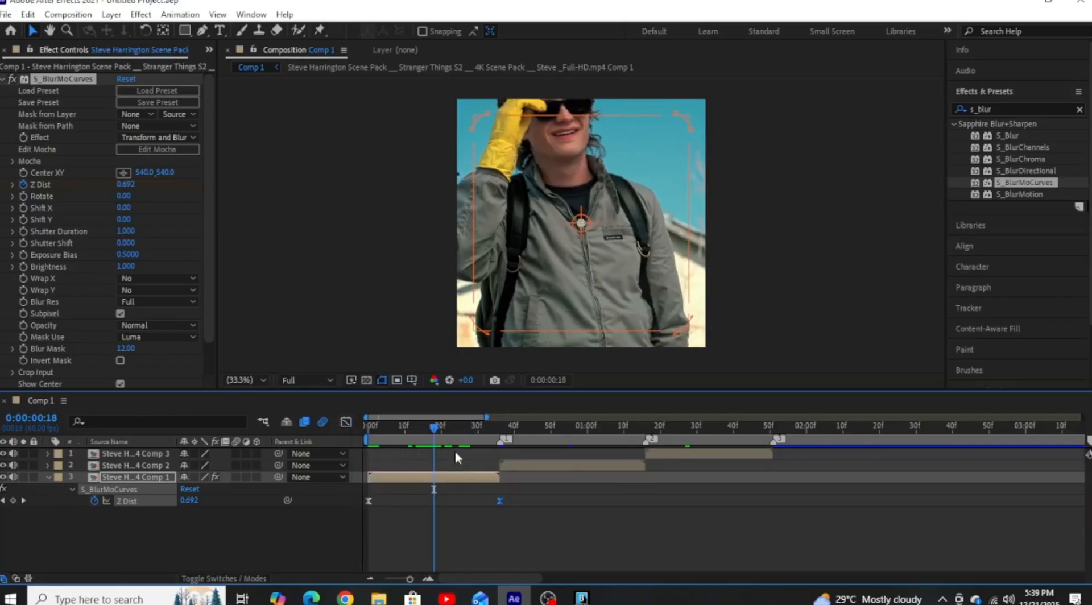
# At 0:00:00:17, set the layer 3 clip's S_BlurMoCurves Center XY to 456.0, 177.0.
pyautogui.click(431, 425)
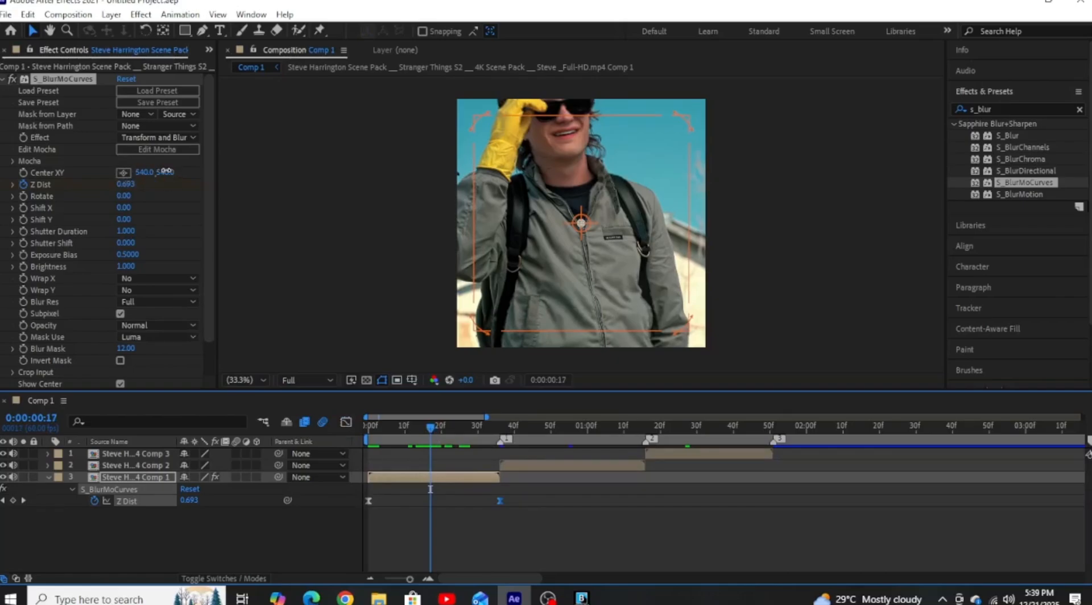
pyautogui.moveTo(165, 172); pyautogui.dragTo(20, 159)
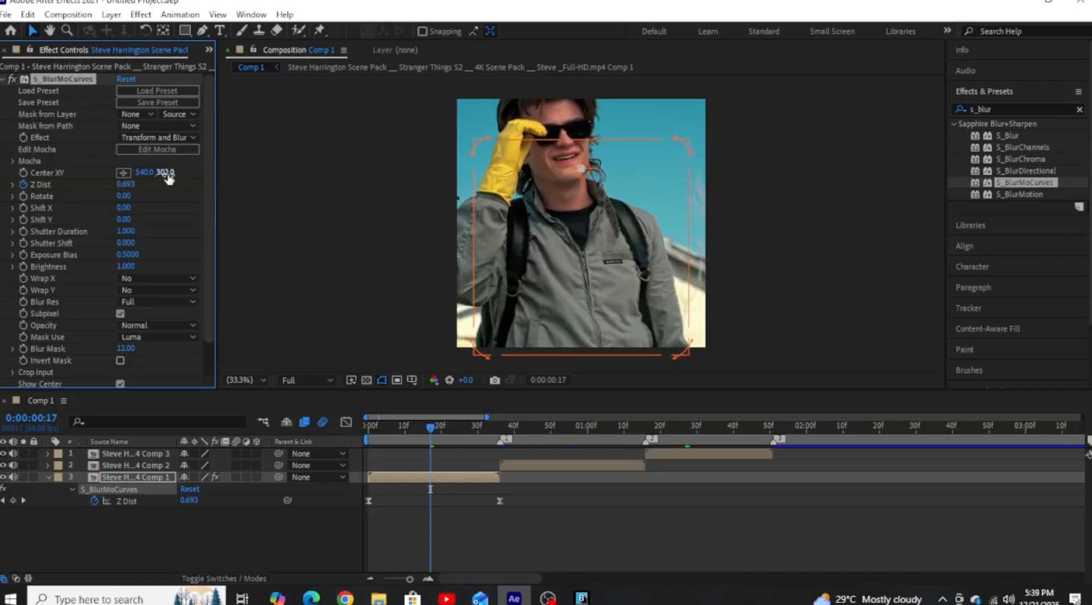
pyautogui.moveTo(168, 177); pyautogui.dragTo(72, 173)
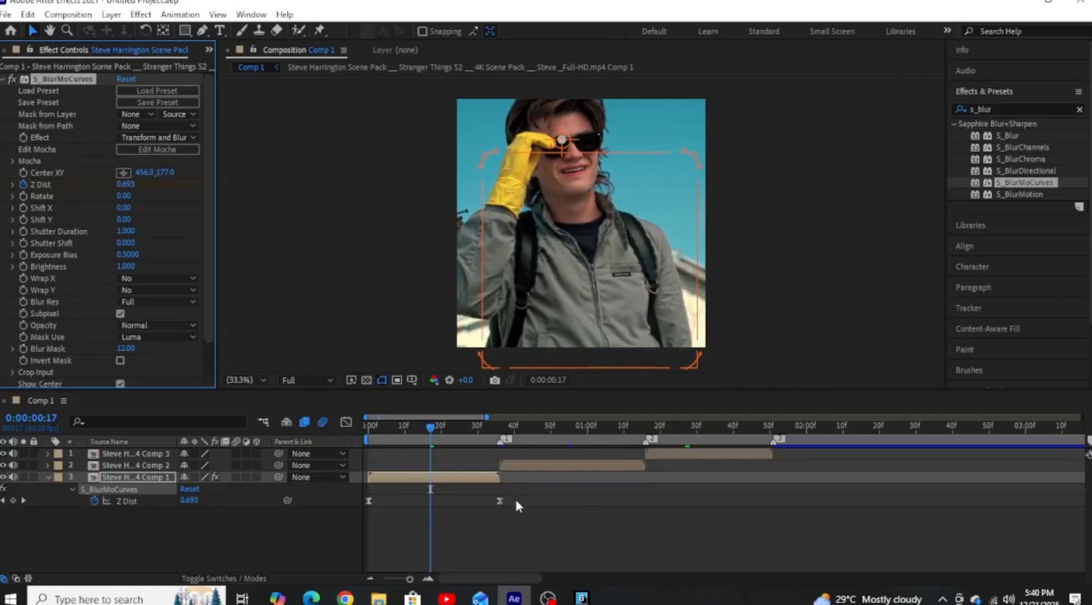
# Apply S_BlurMoCurves to the layer 2 clip and paste the layer 3 clip's Z Dist keyframes onto it at 0:00:00:36.
pyautogui.moveTo(524, 495); pyautogui.dragTo(350, 509)
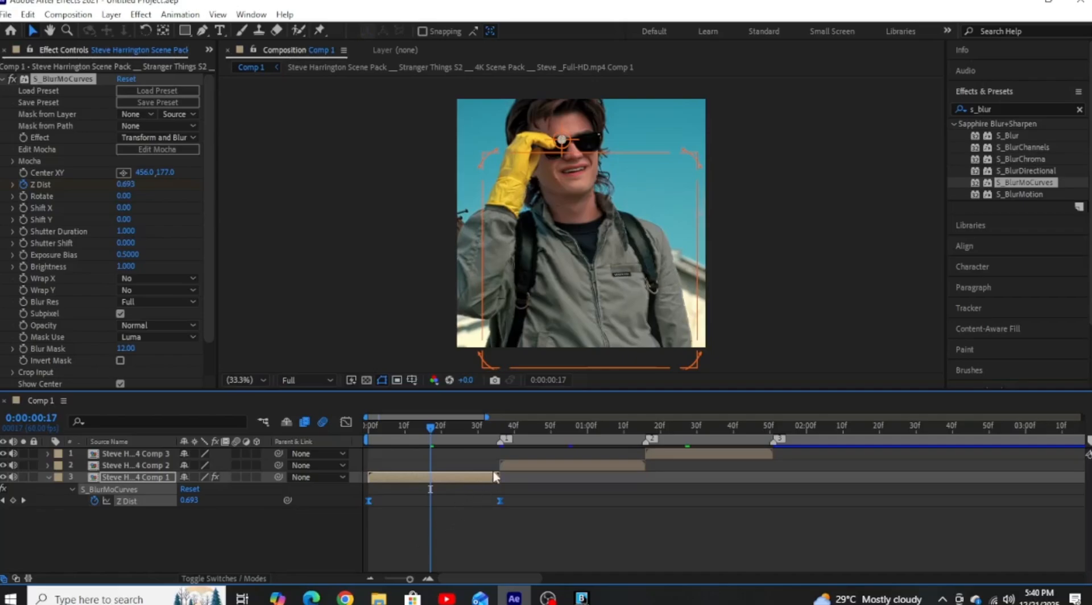
pyautogui.click(501, 430)
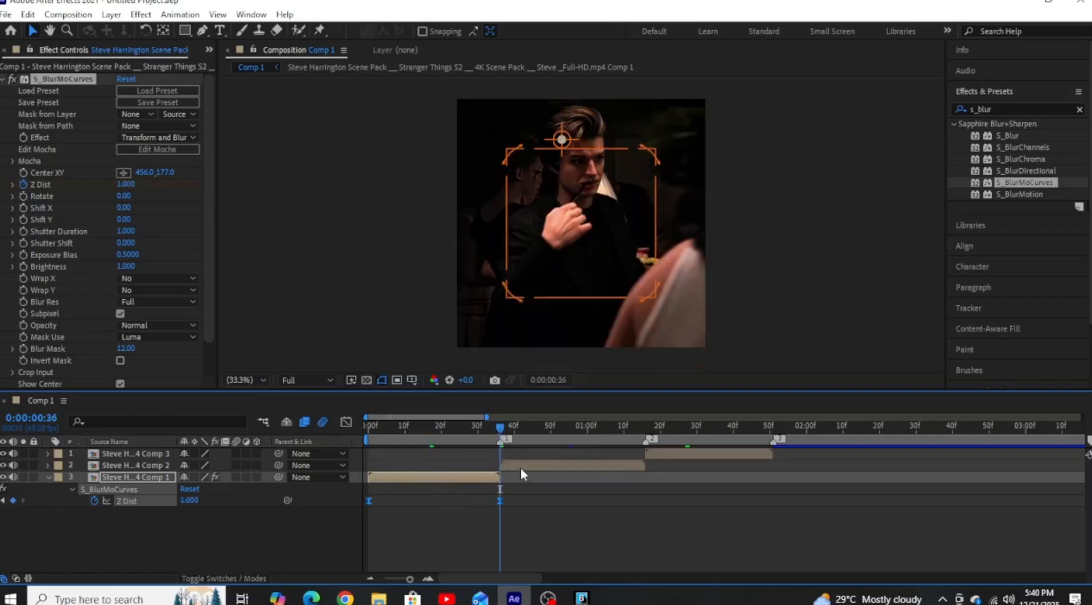
pyautogui.click(521, 465)
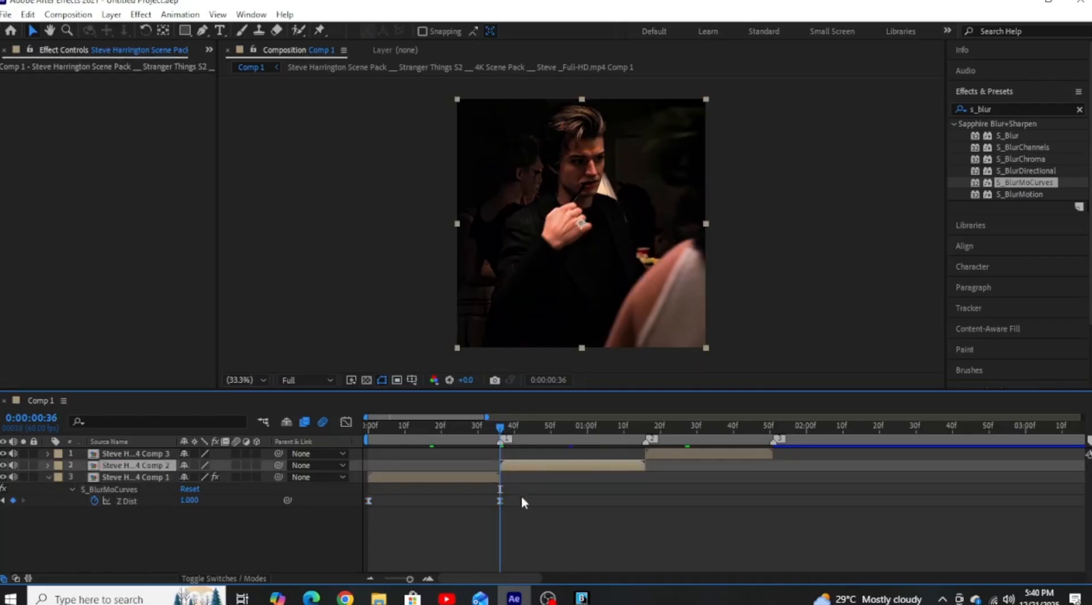
pyautogui.hotkey('ctrl', 'alt', 'shift', 'e')
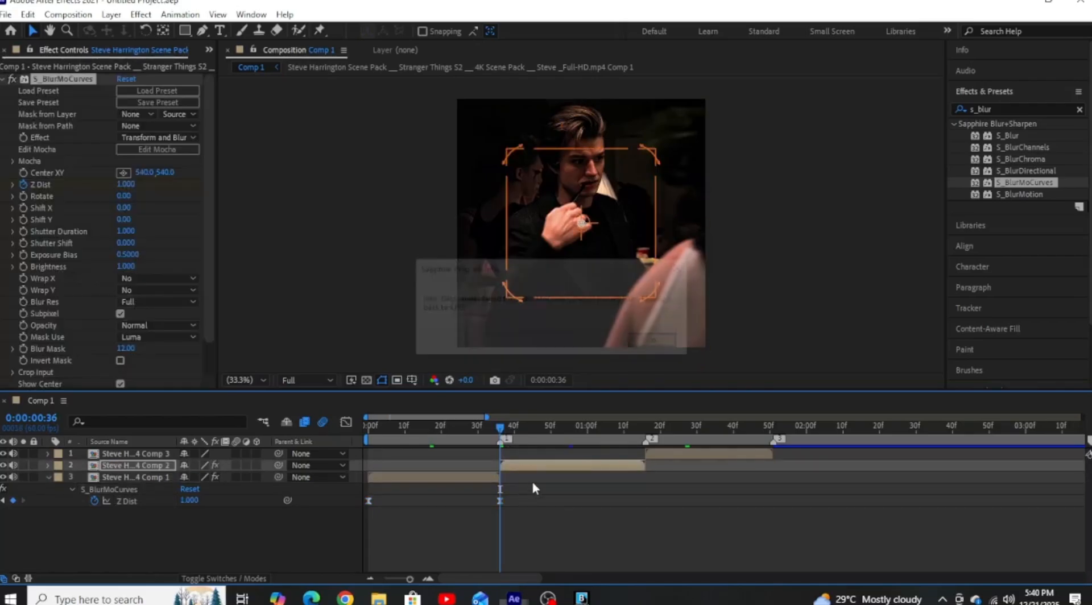
pyautogui.click(657, 344)
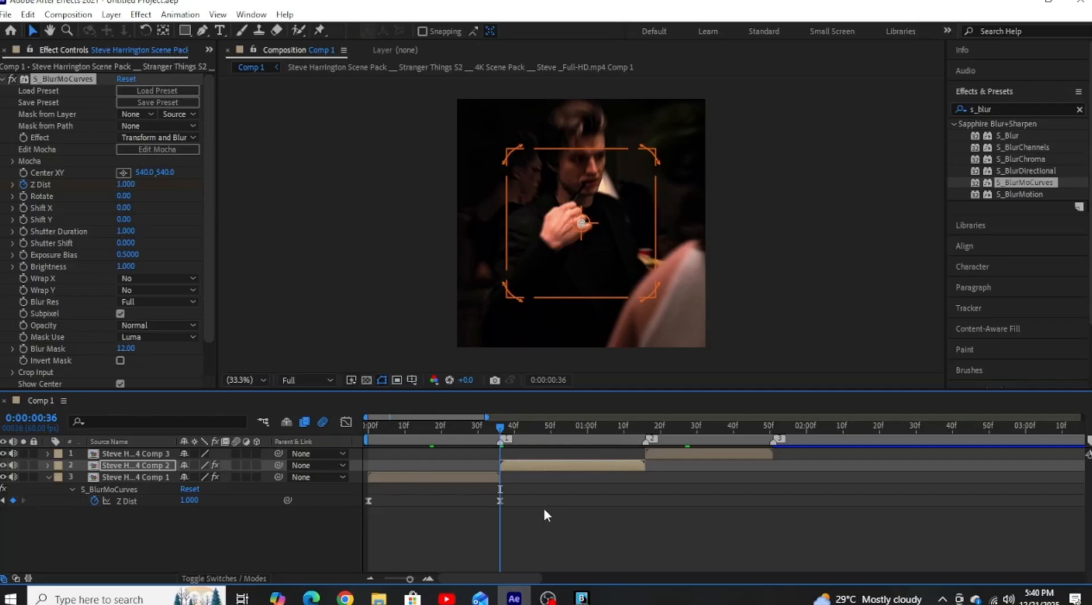
pyautogui.hotkey('ctrl', 'v')
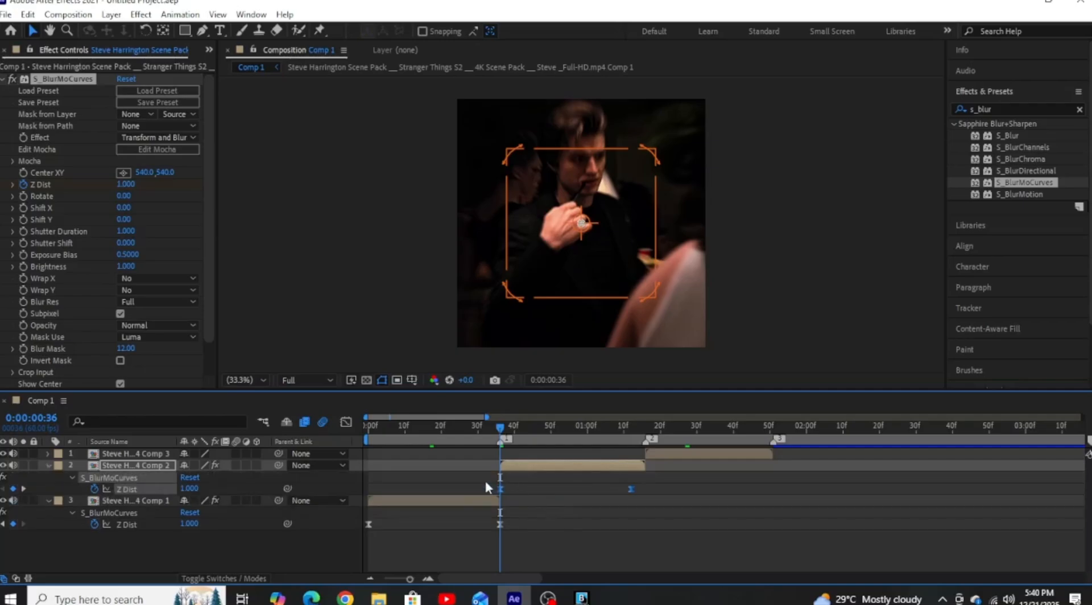
# Move the layer 2 clip's second Z Dist keyframe to the end of the clip.
pyautogui.moveTo(486, 483); pyautogui.dragTo(644, 496)
pyautogui.click(626, 428)
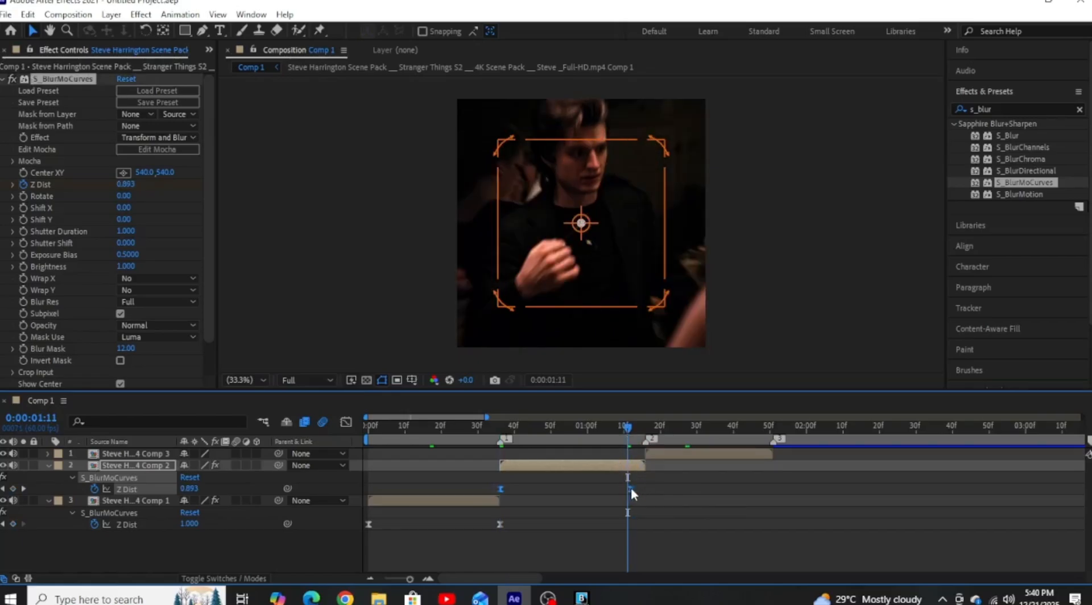
pyautogui.moveTo(629, 489); pyautogui.dragTo(645, 489)
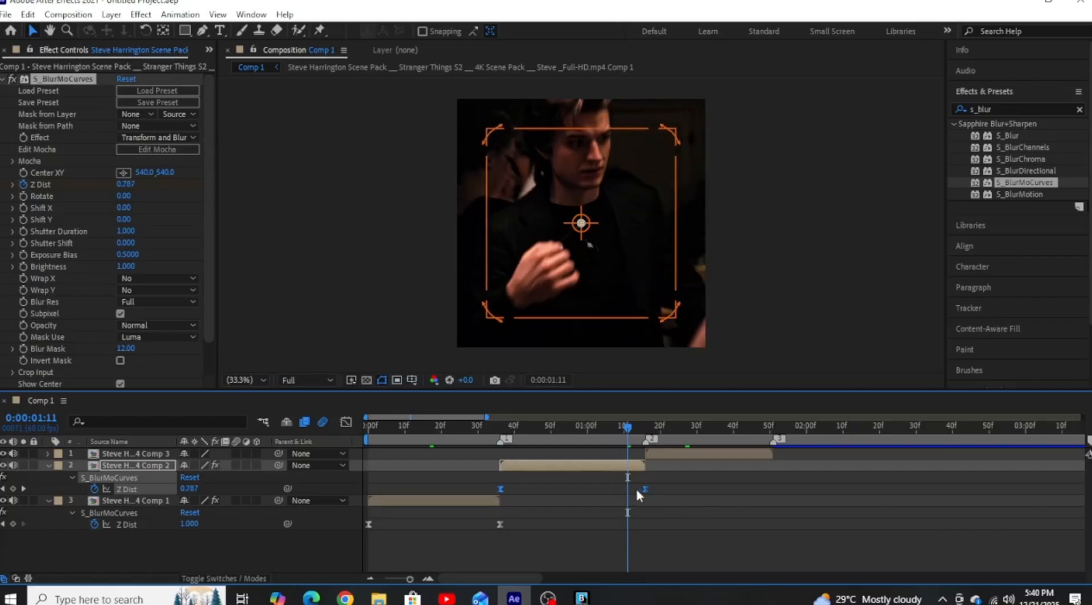
# Copy the layer 2 clip's S_BlurMoCurves with its Z Dist keyframes to the layer 1 clip at 0:00:01:16 and move the second keyframe to the clip's end.
pyautogui.click(647, 430)
pyautogui.click(670, 455)
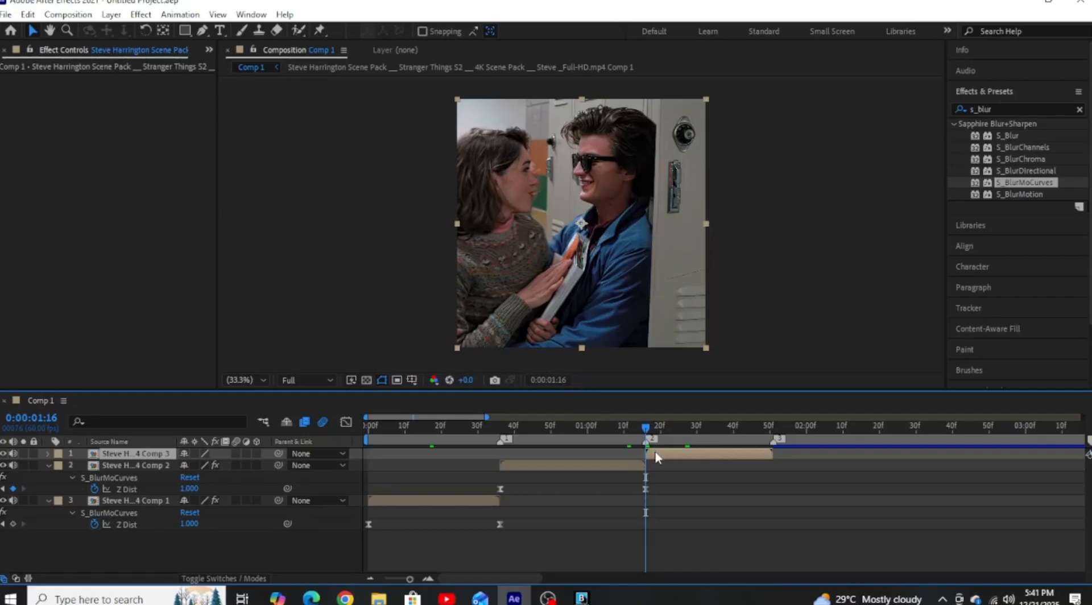
pyautogui.moveTo(466, 485); pyautogui.dragTo(666, 498)
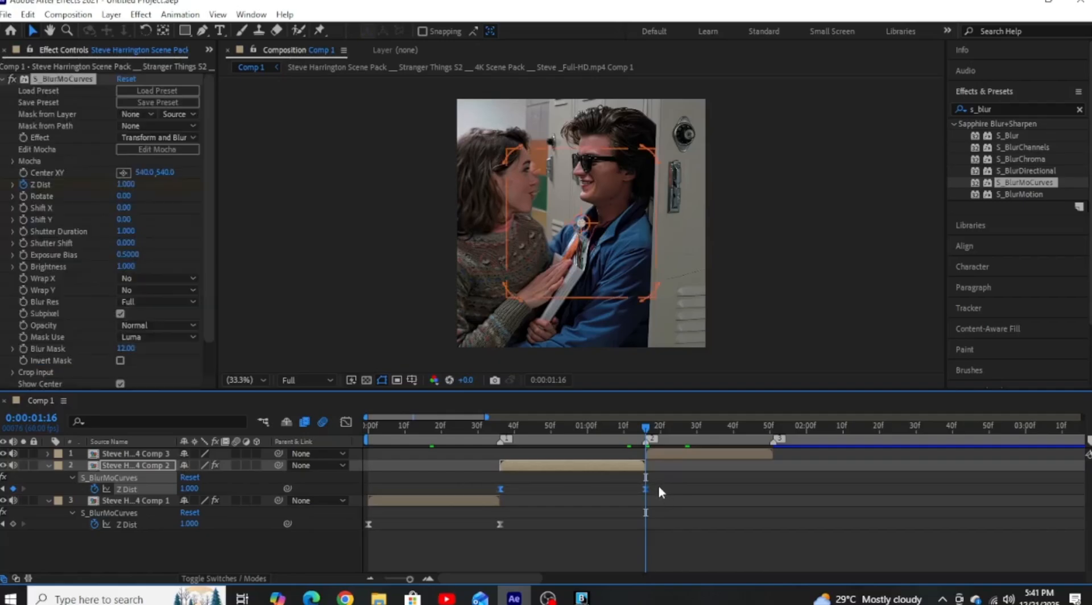
pyautogui.click(669, 455)
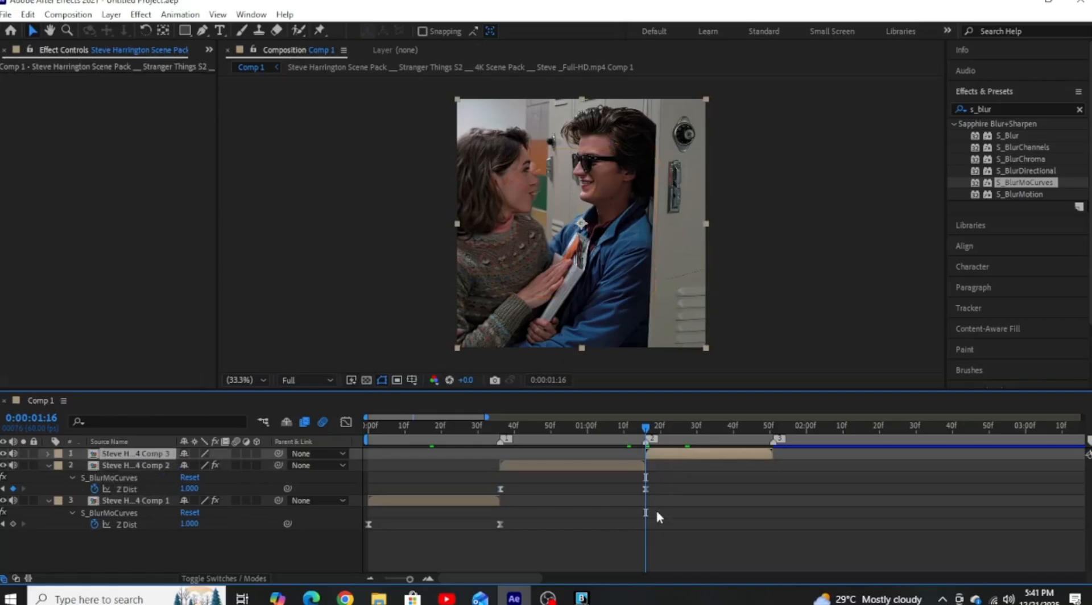
pyautogui.hotkey('ctrl', 'v')
pyautogui.click(639, 345)
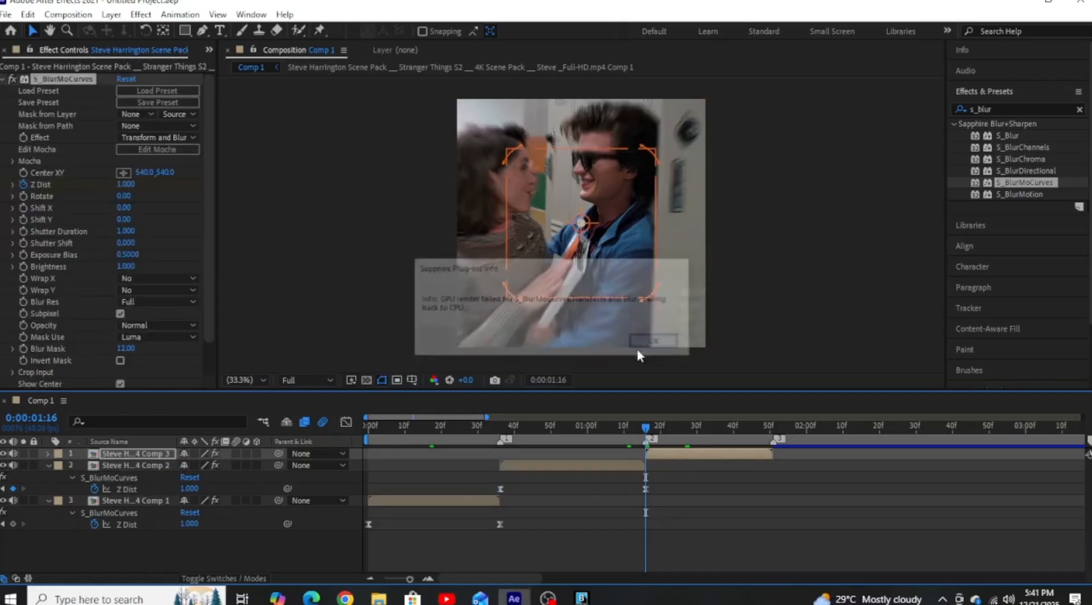
pyautogui.press('u')
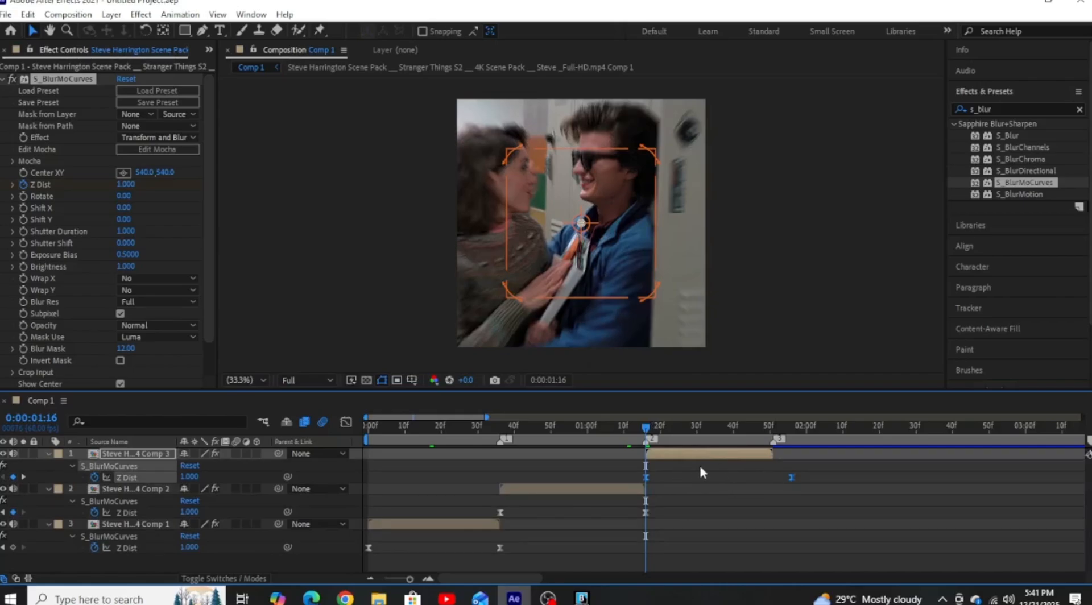
pyautogui.moveTo(788, 477); pyautogui.dragTo(773, 477)
# At 0:00:00:56, set the layer 2 clip's S_BlurMoCurves Center XY to 540.0, 292.0.
pyautogui.click(573, 427)
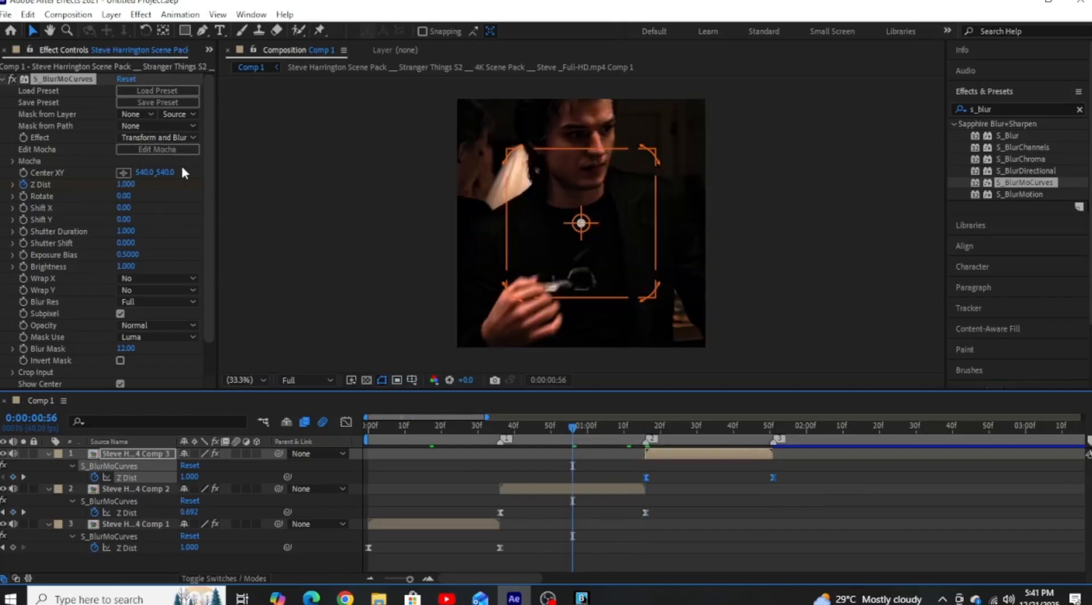
pyautogui.moveTo(165, 173); pyautogui.dragTo(43, 168)
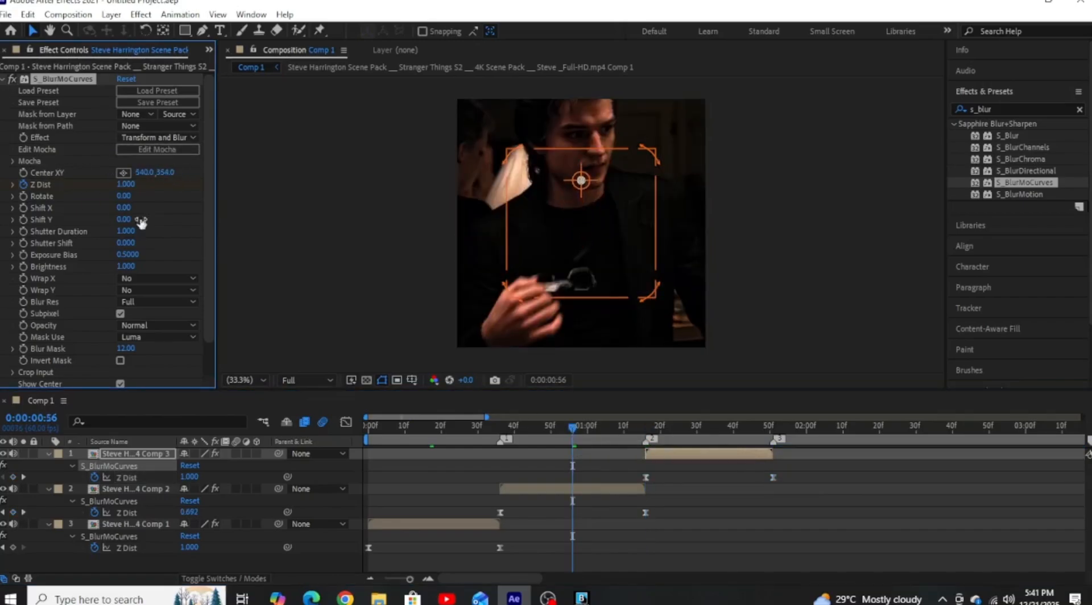
pyautogui.click(580, 489)
pyautogui.moveTo(162, 172); pyautogui.dragTo(2, 175)
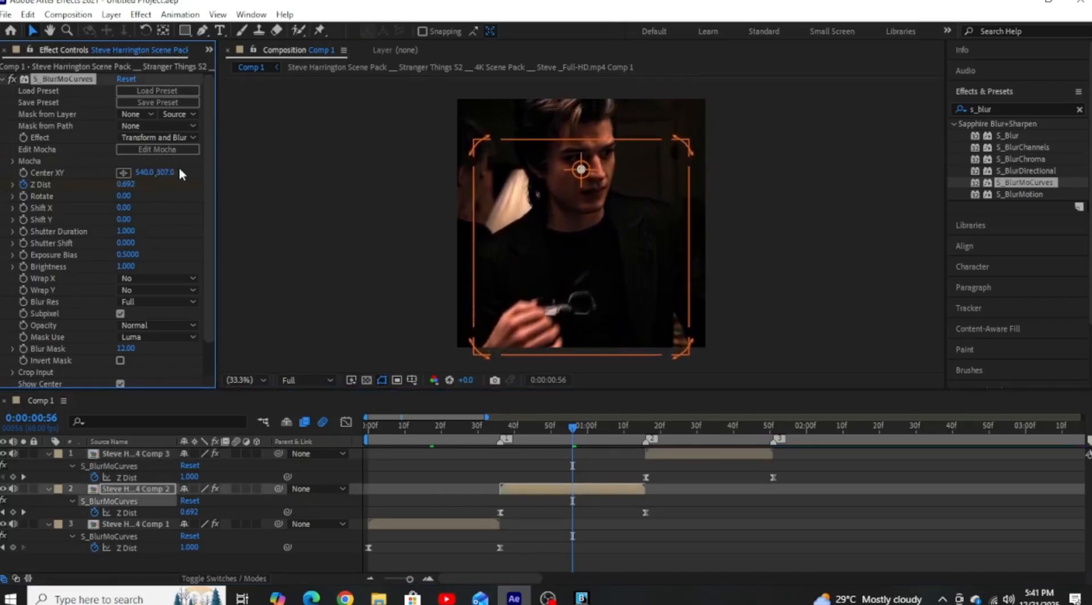
pyautogui.moveTo(165, 174); pyautogui.dragTo(151, 173)
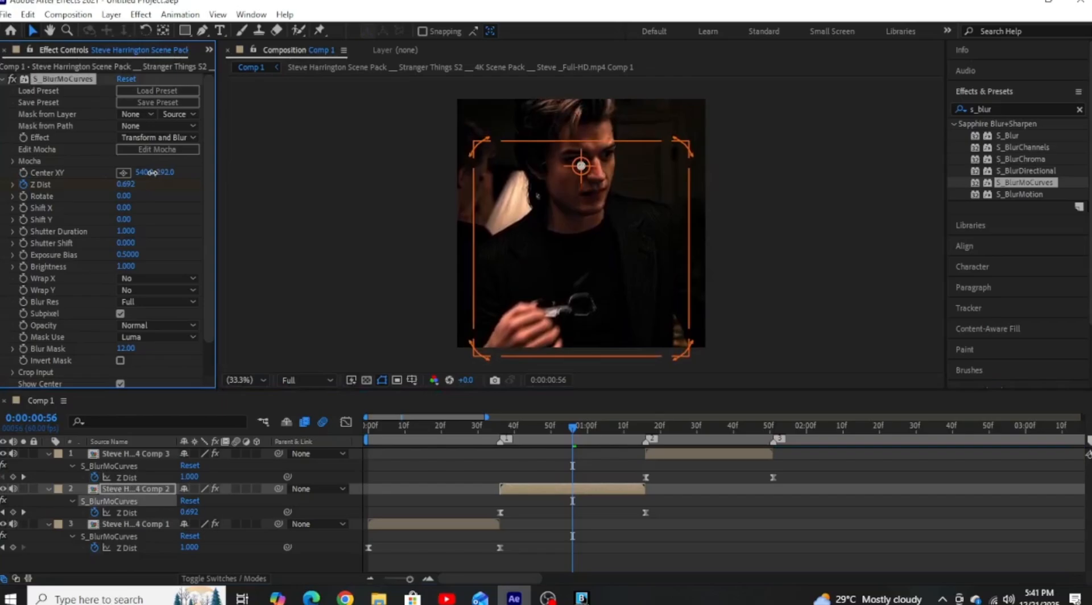
# At 0:00:01:33, set the layer 1 clip's S_BlurMoCurves Center XY to 645.0, 245.0.
pyautogui.click(706, 424)
pyautogui.click(721, 458)
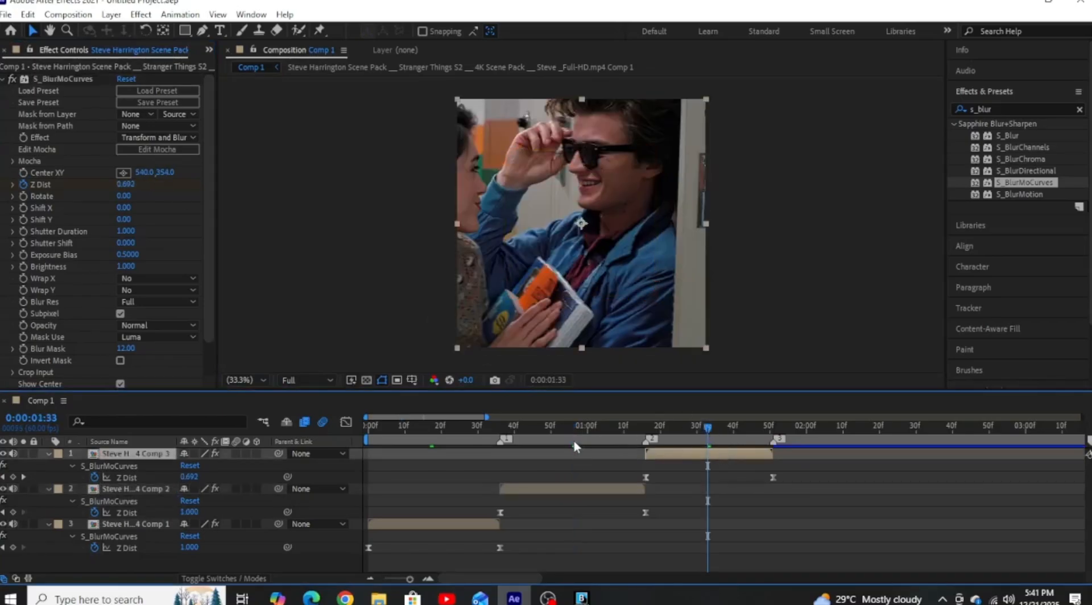
pyautogui.moveTo(165, 172); pyautogui.dragTo(216, 175)
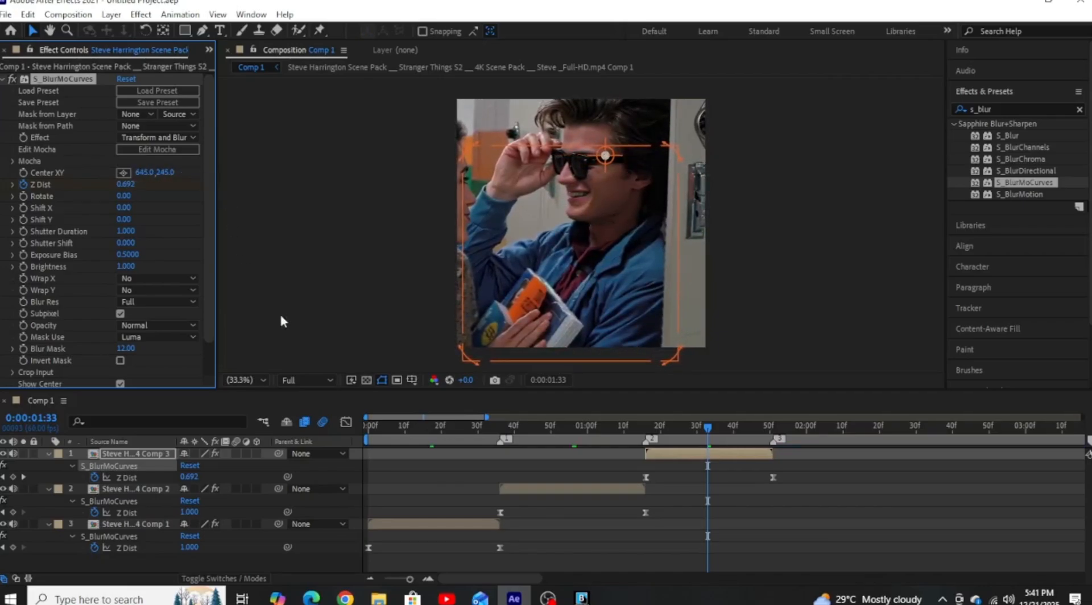
# Collapse the layers' keyframed properties and preview the composition from the start, checking the zoom motion across all three clips.
pyautogui.moveTo(407, 423); pyautogui.dragTo(393, 423)
pyautogui.press('Home')
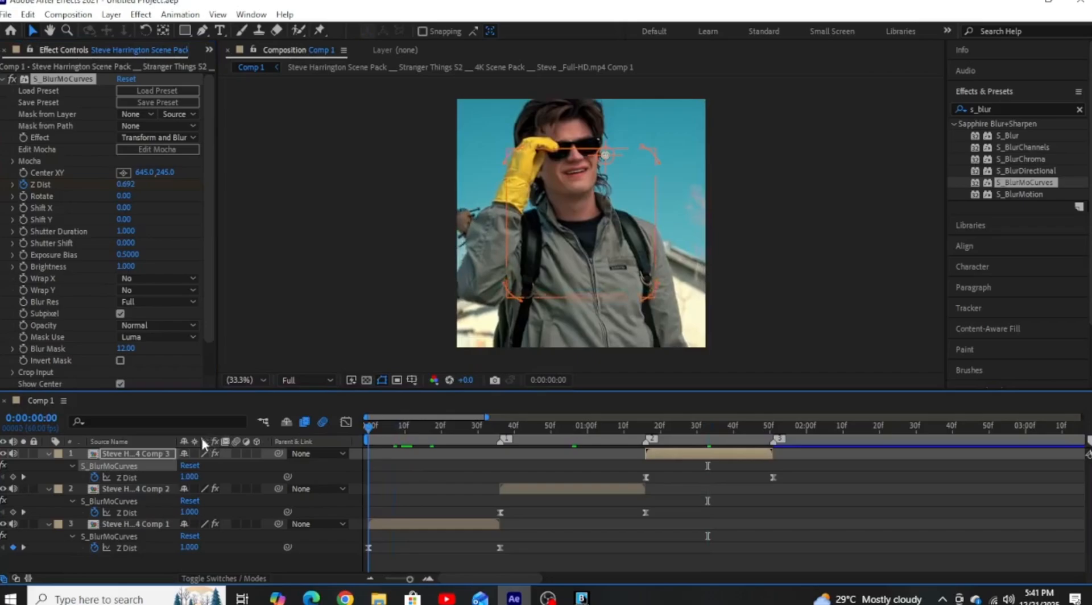
pyautogui.press('u')
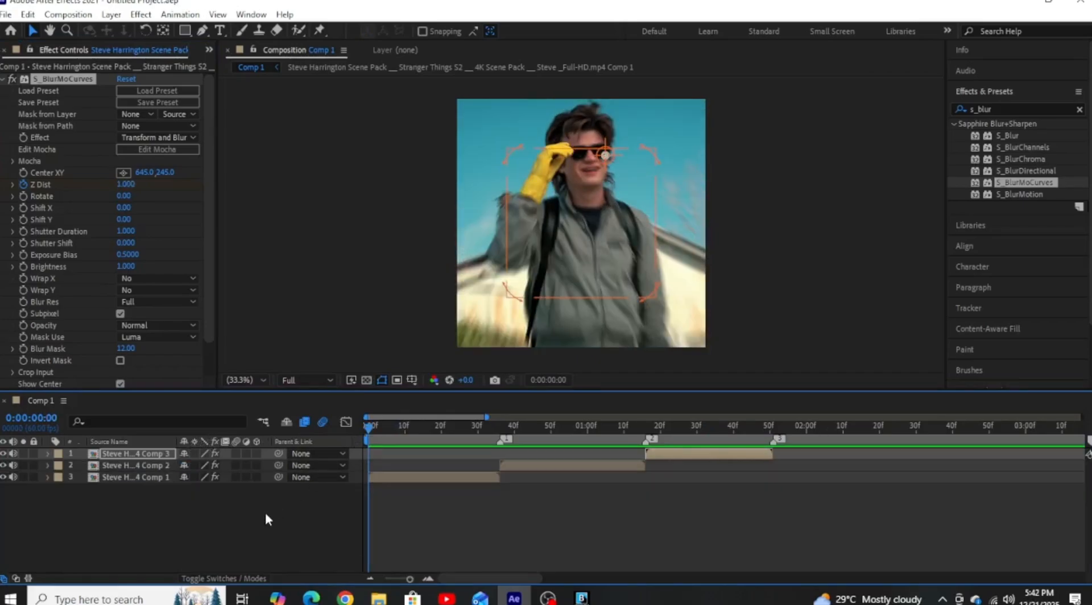
pyautogui.press('space')
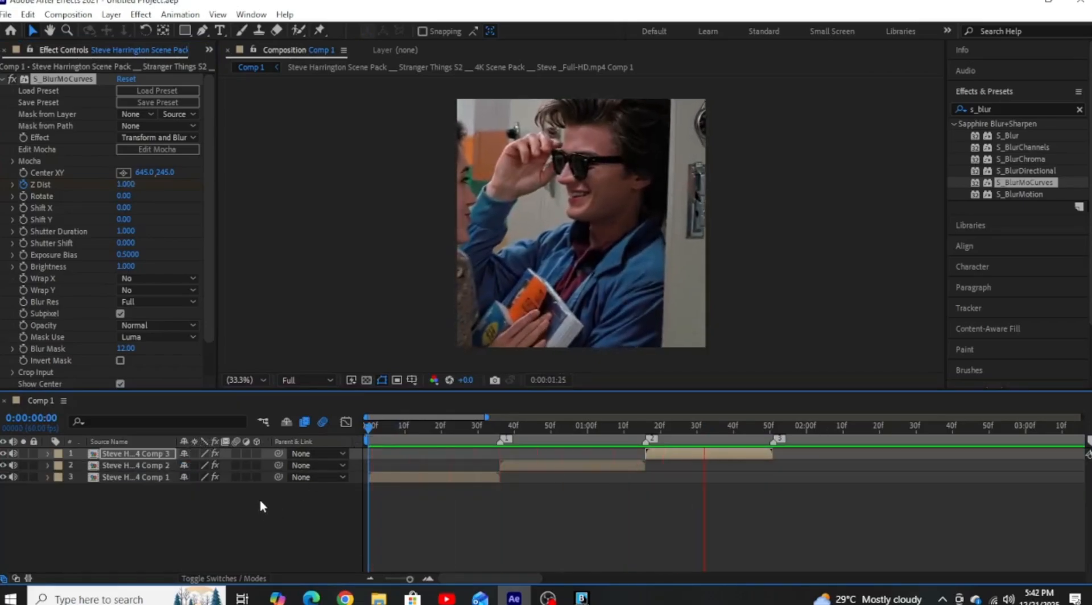
pyautogui.click(364, 425)
pyautogui.press('space')
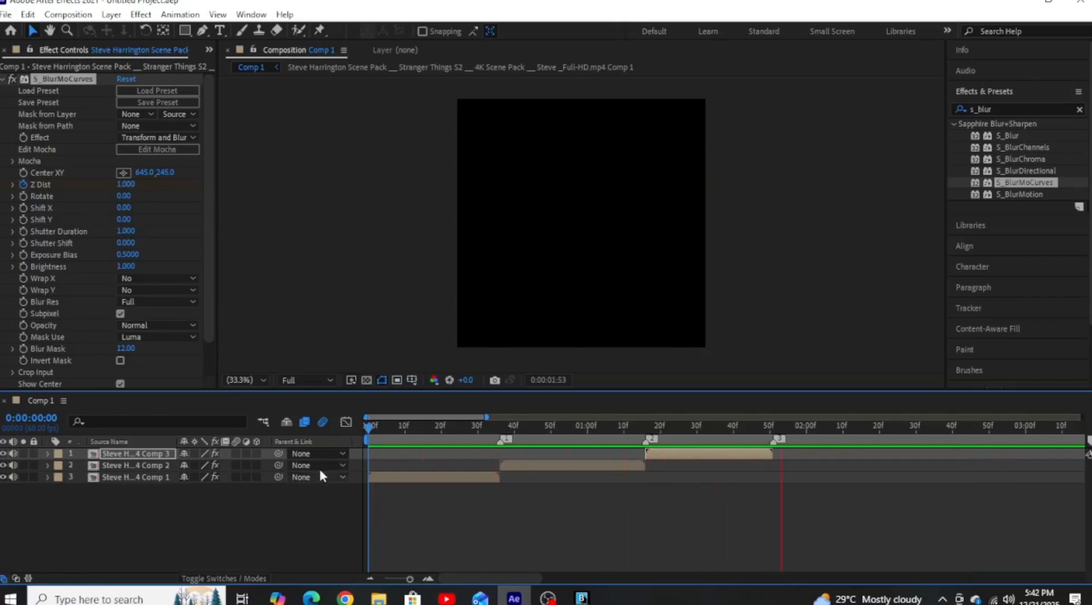
pyautogui.click(372, 427)
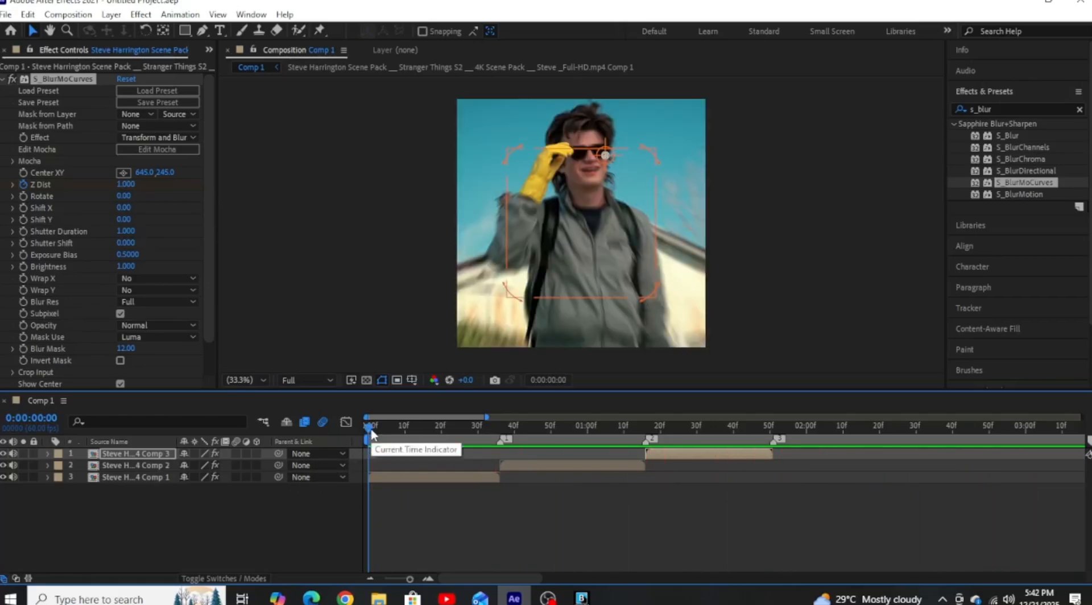